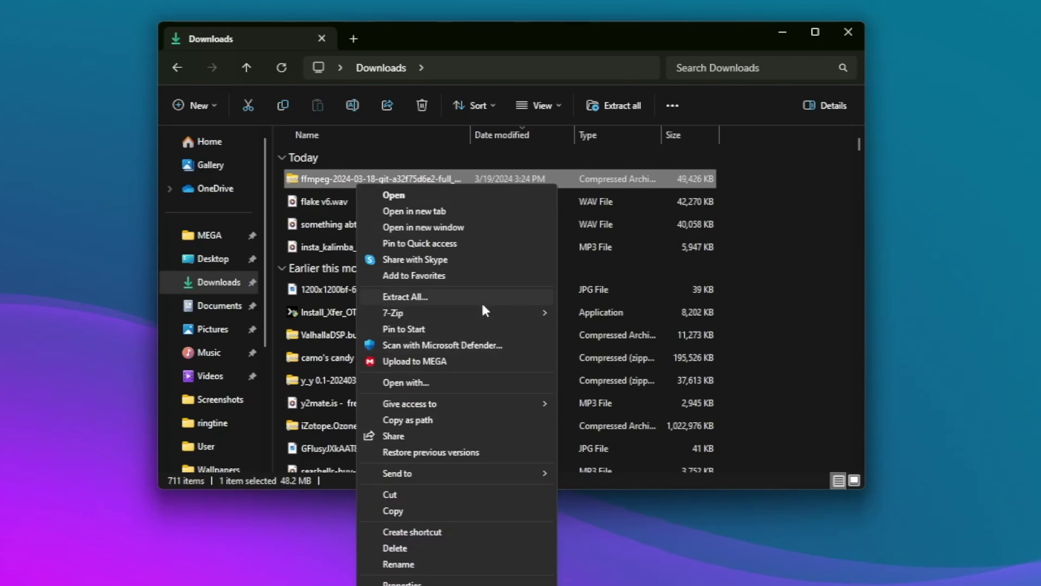
- Extract the downloaded ffmpeg archive and cut ffmpeg.exe, ffplay.exe and ffprobe.exe from its bin folder
mouse_move(483, 311)
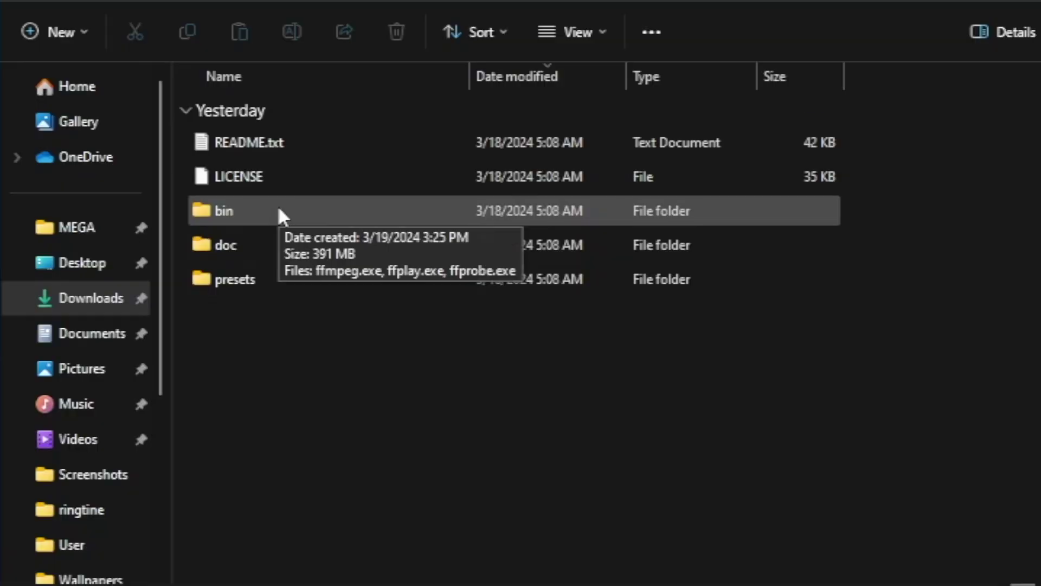
double_click(279, 211)
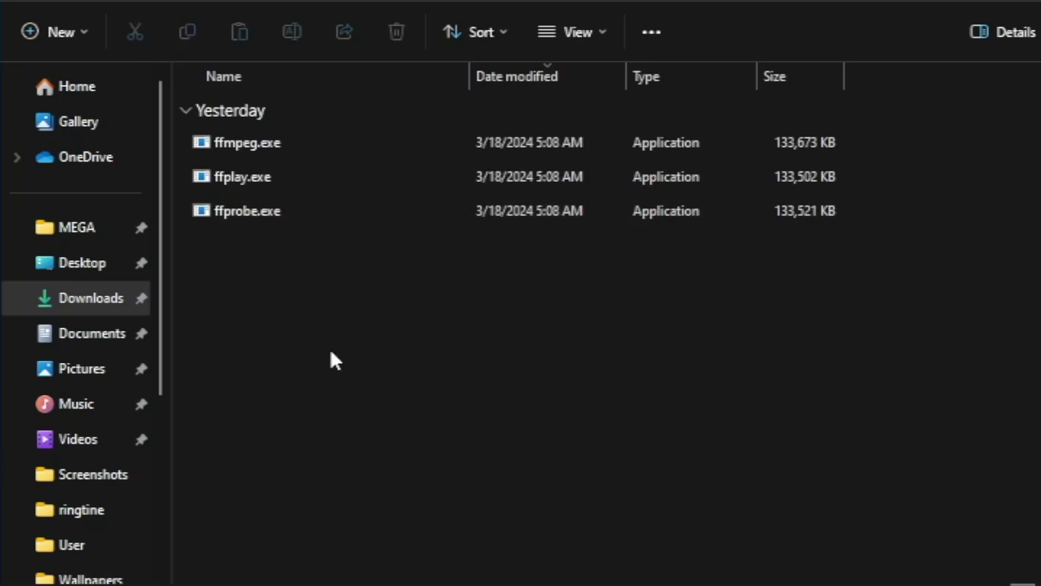
left_click(339, 145)
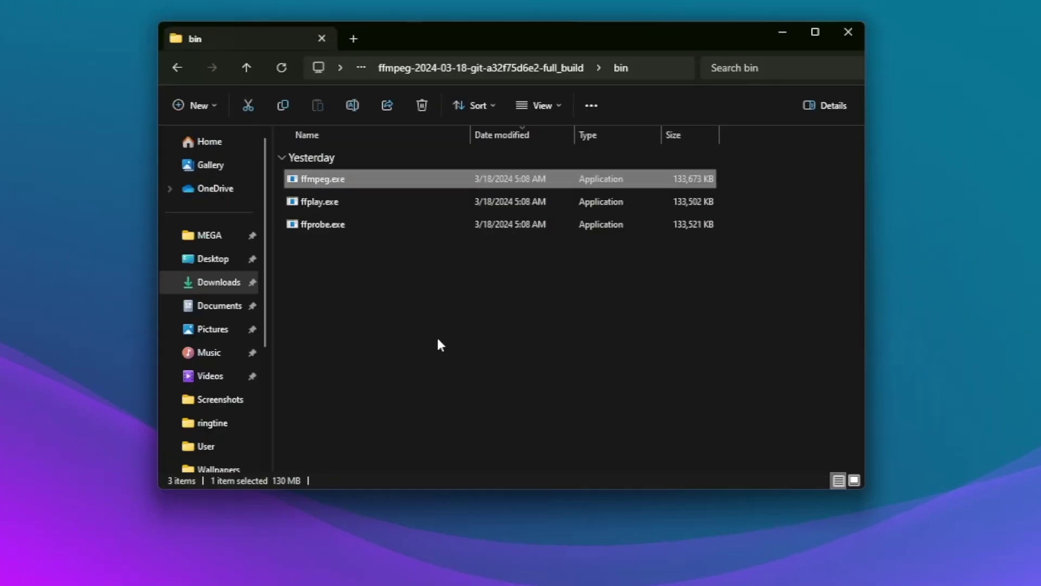
left_click_drag(448, 436, 354, 197)
right_click(354, 197)
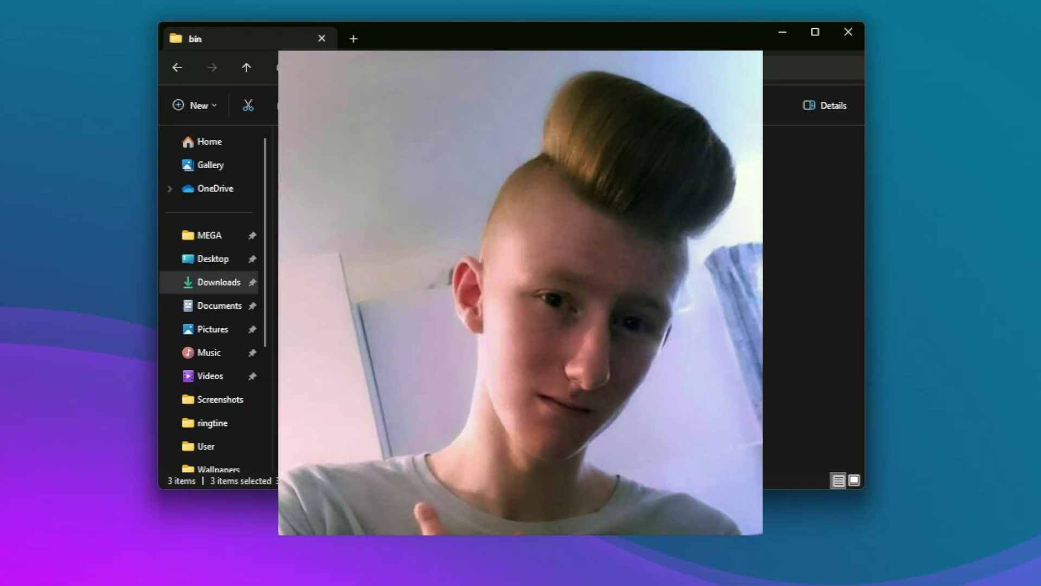
- Go to Local Disk (C:) and open its Windows folder
scroll(217, 394, "down", 3)
left_click(217, 394)
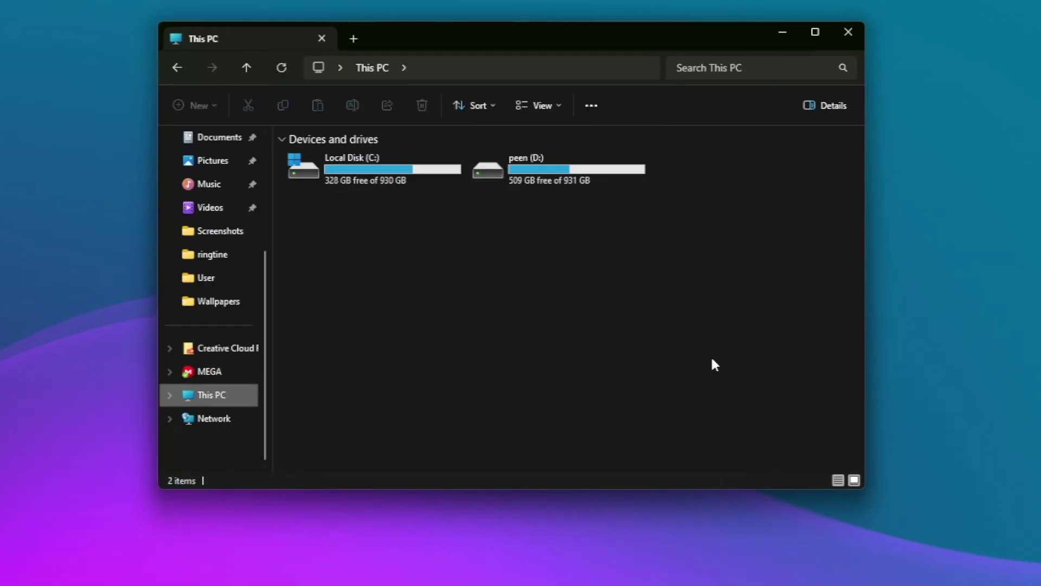
double_click(325, 165)
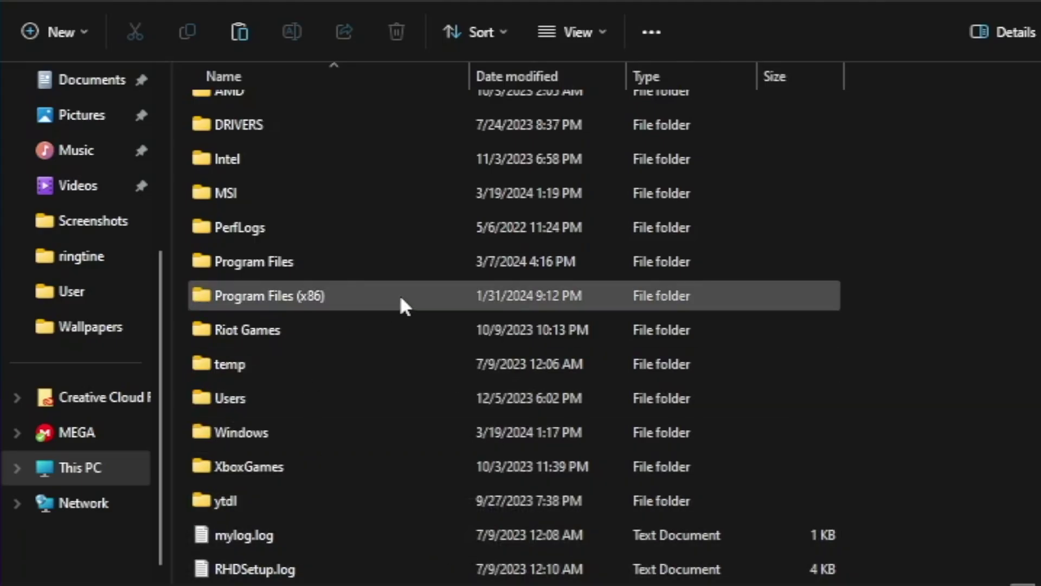
left_click(402, 297)
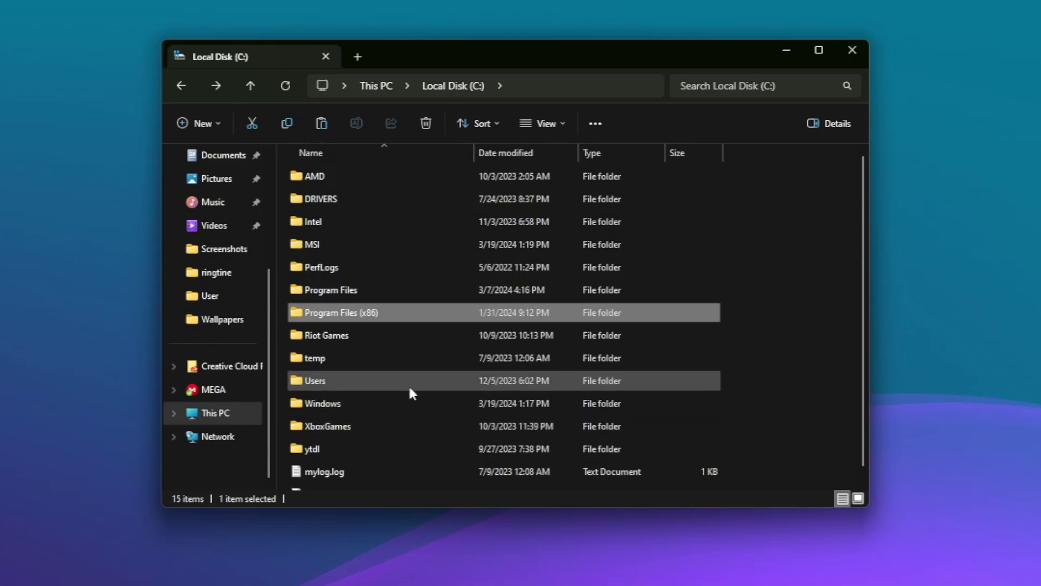
scroll(413, 391, "down", 1)
double_click(379, 388)
- Move the three cut ffmpeg executables into the System32 folder, granting administrator permission
scroll(408, 384, "down", 10)
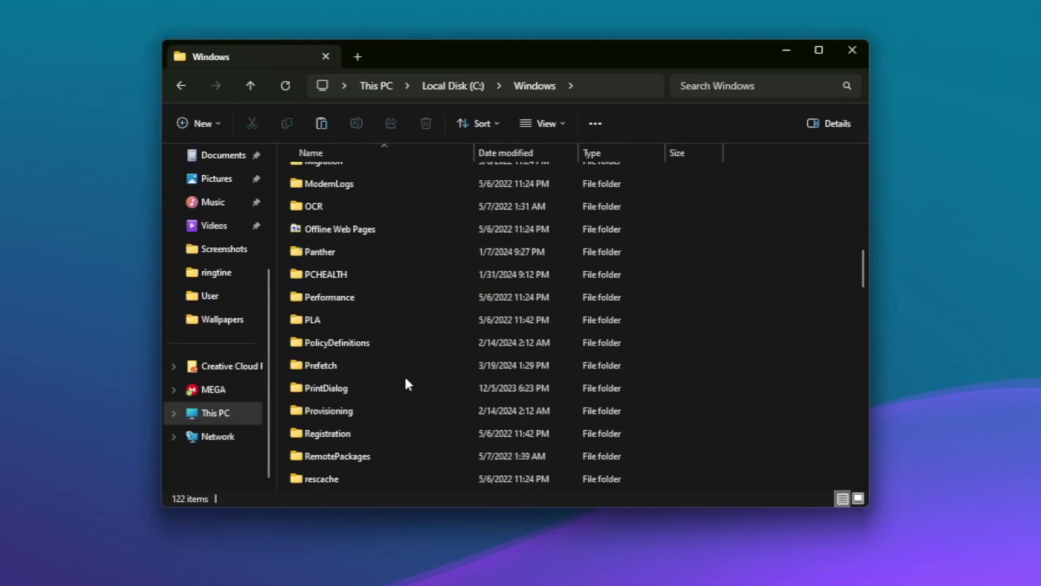
scroll(409, 384, "down", 12)
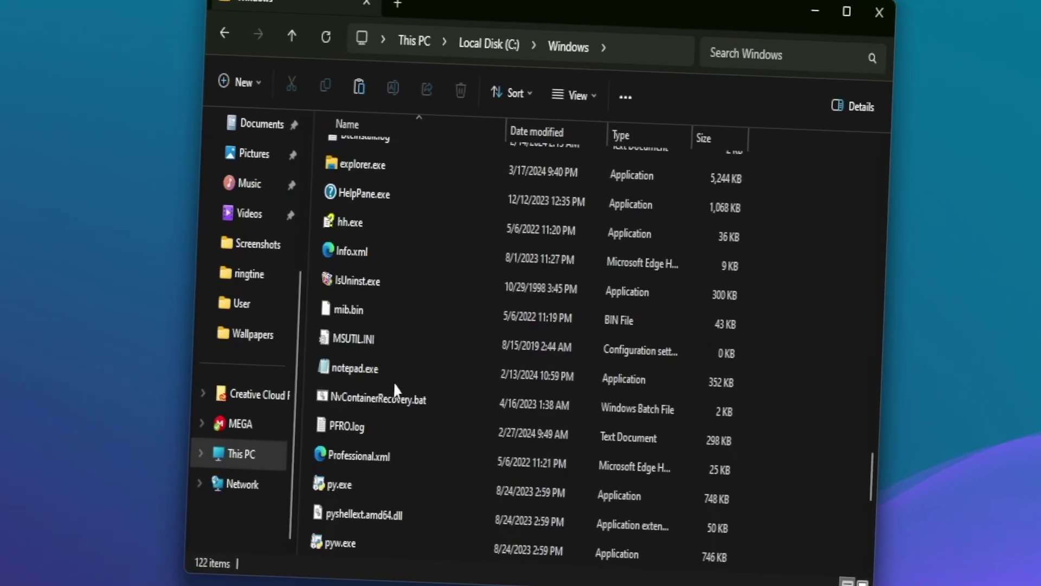
scroll(391, 386, "down", 10)
scroll(383, 382, "up", 12)
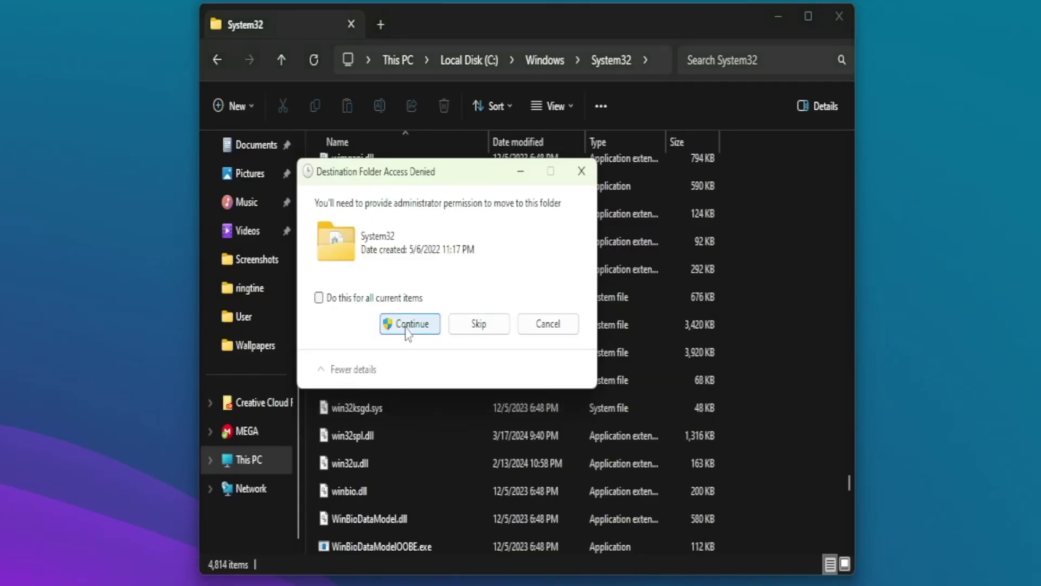
left_click(514, 277)
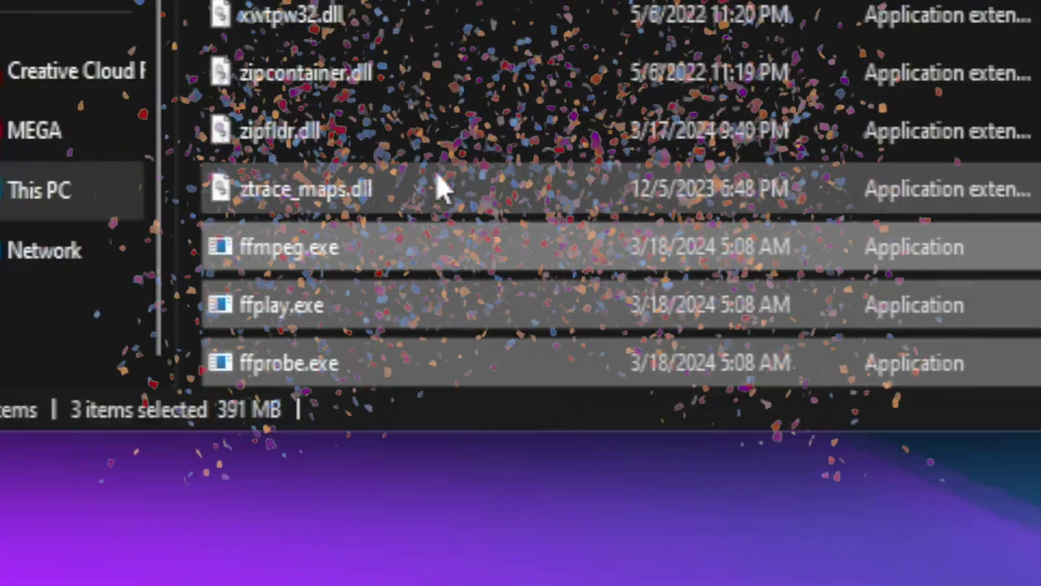
left_click(407, 446)
left_click(393, 477)
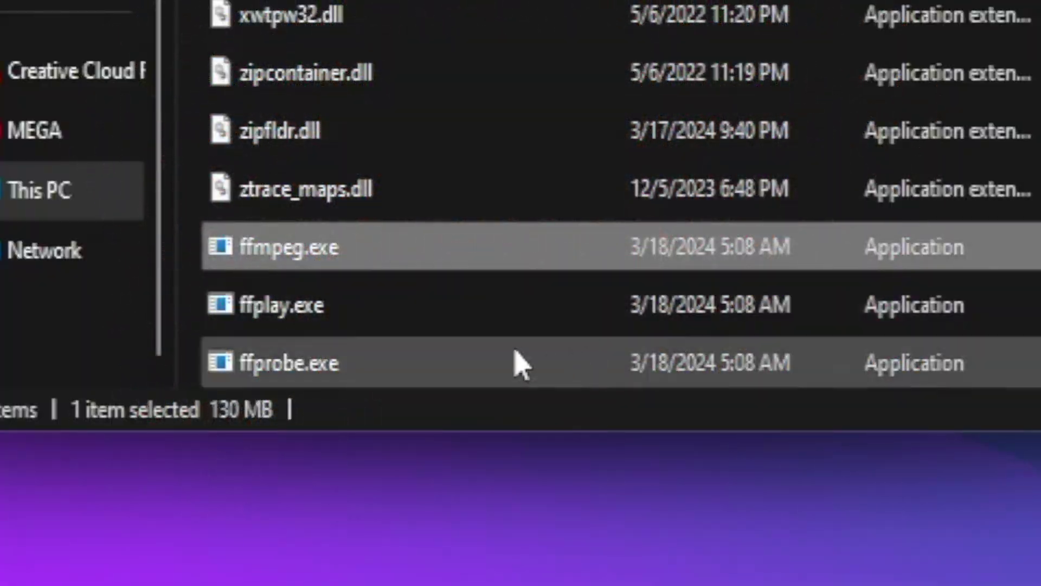
- Open Command Prompt and run ffmpeg to check the installation
key("super+s")
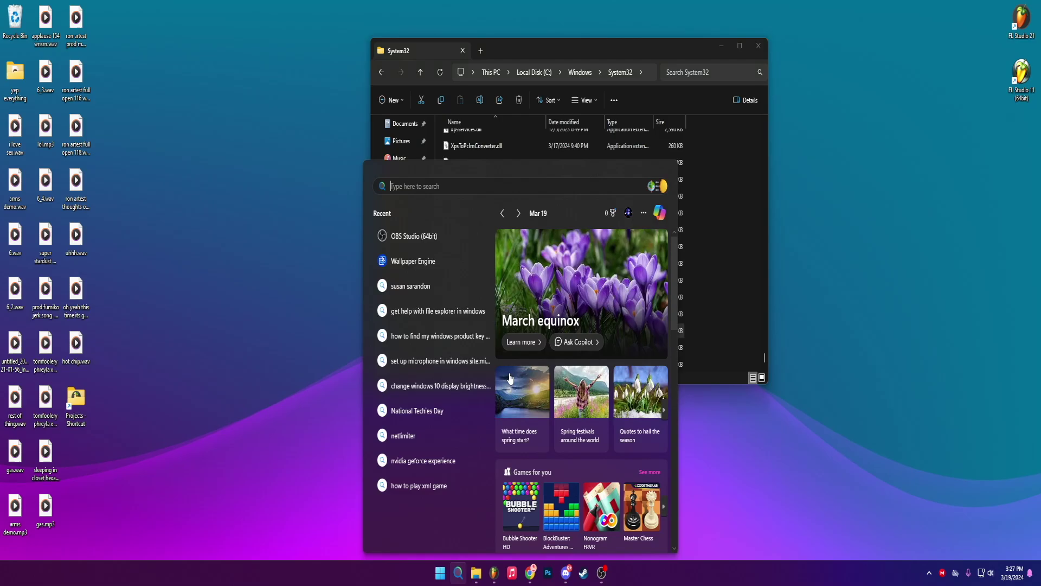
type("cmd")
key("Return")
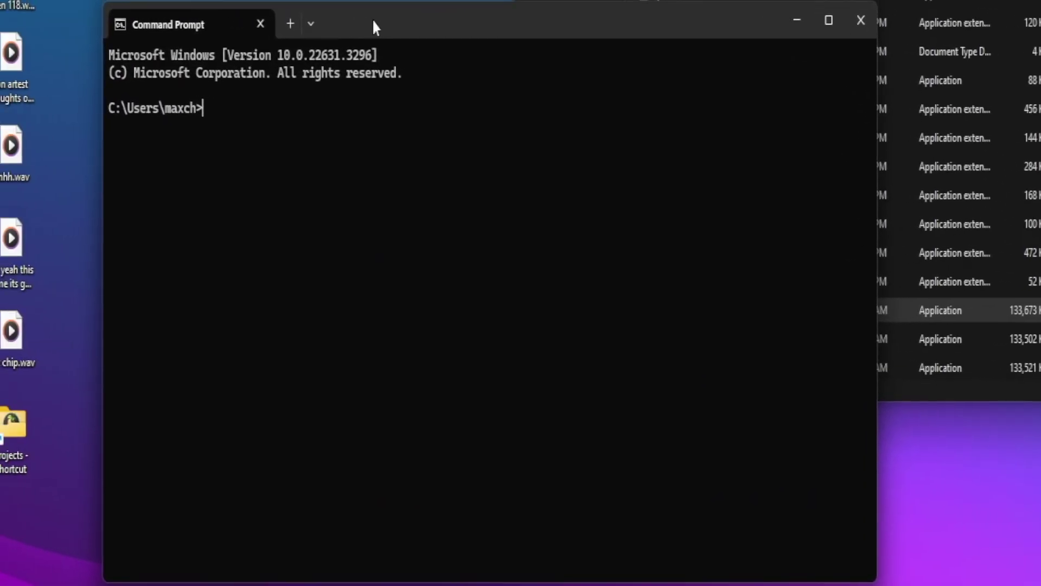
type("ffmpeg")
key("Return")
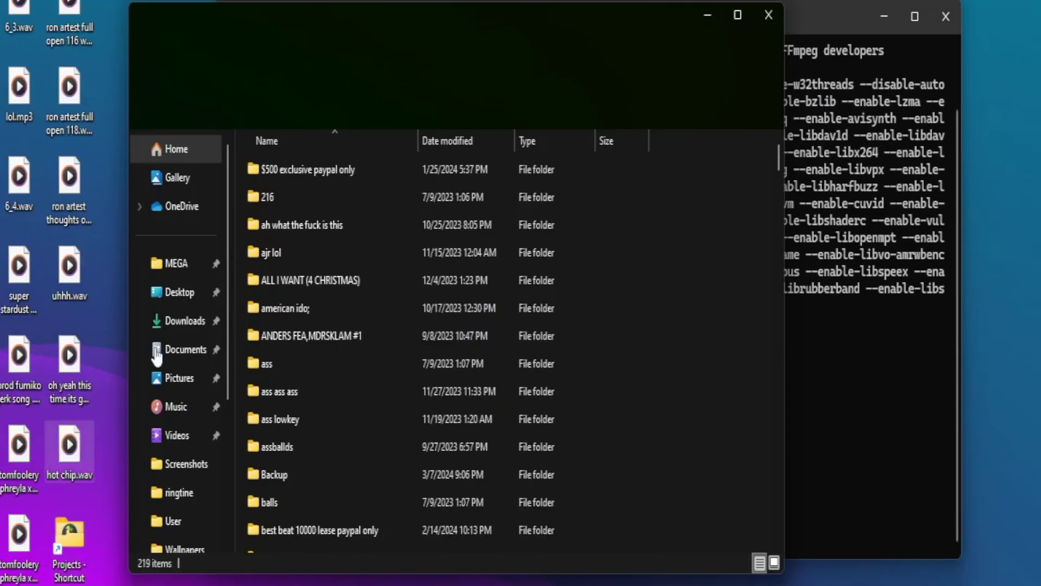
- Browse the FL Studio Projects folder, and in FL Studio export the song to the Desktop as the wave file "i love sex.wav"
left_click_drag(457, 31, 446, 1)
scroll(245, 512, "down", 4)
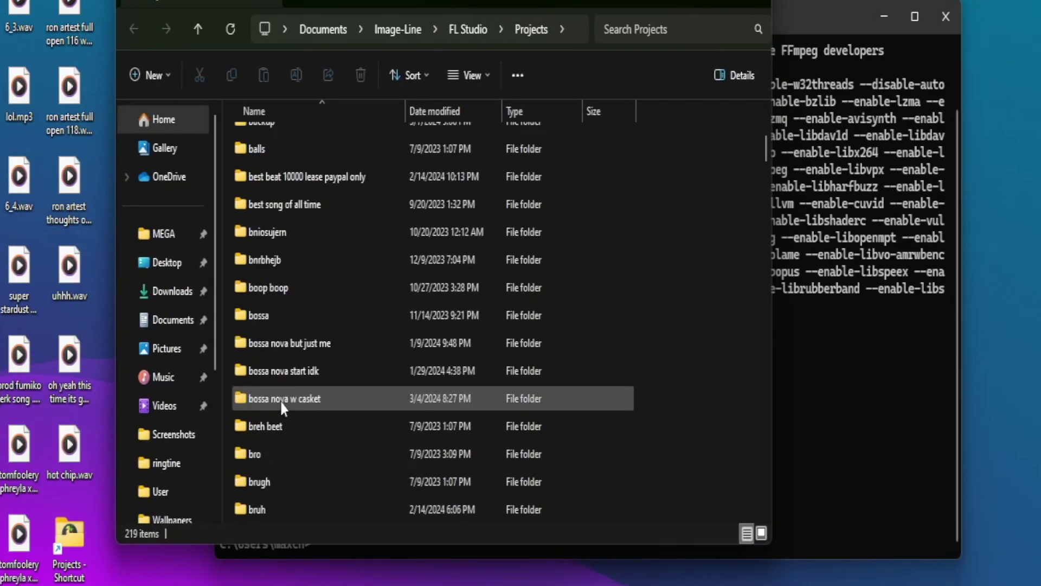
scroll(279, 437, "down", 5)
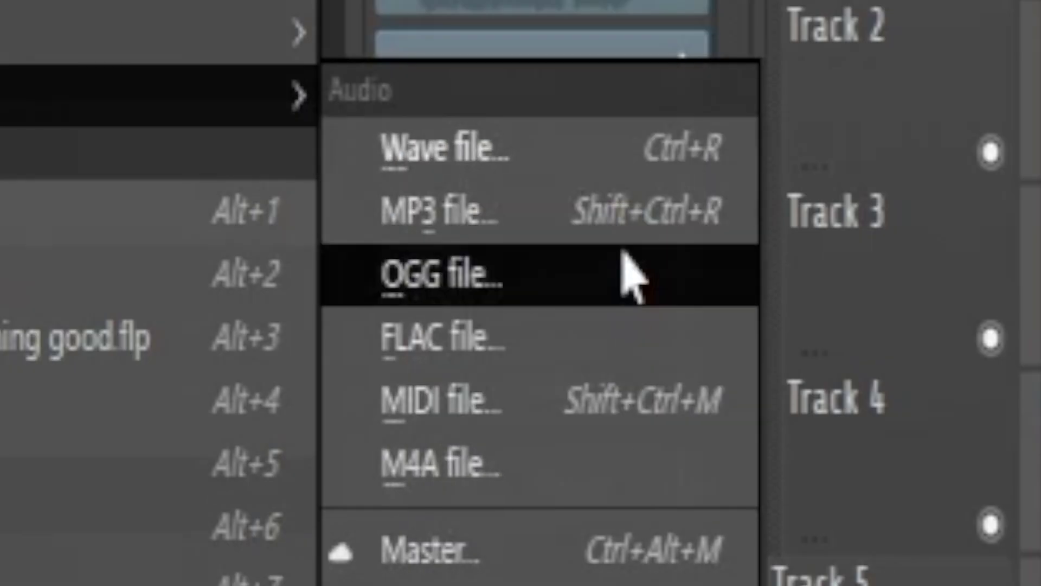
left_click(540, 153)
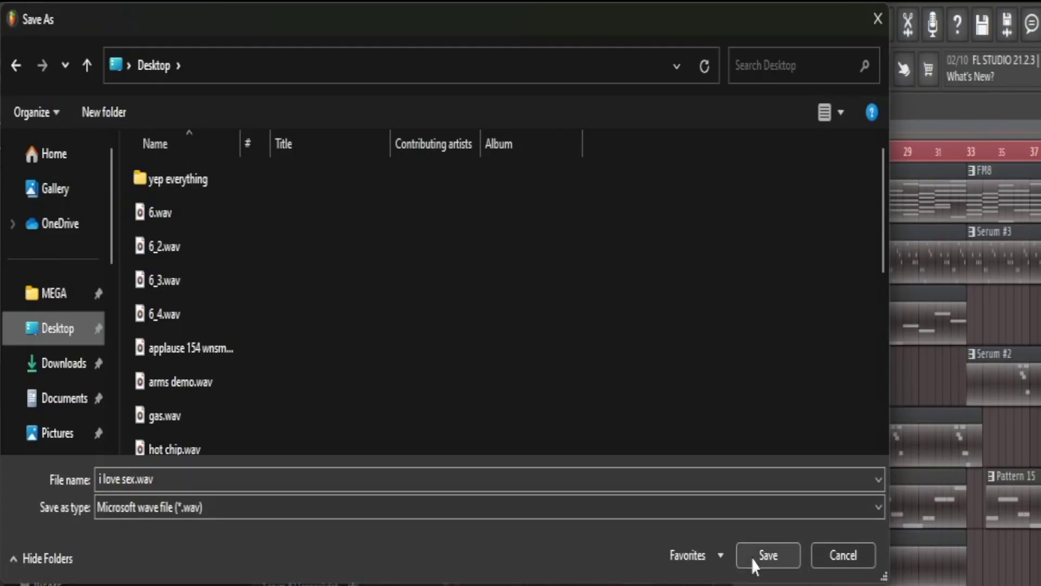
left_click(764, 556)
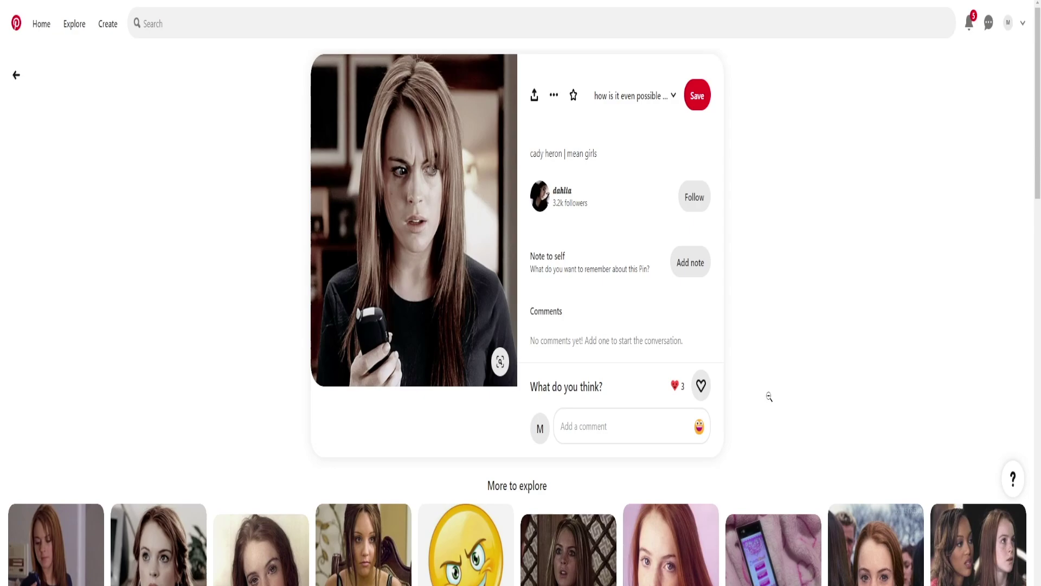
- Switch to Pinterest, search for "boobs" and download a JPG image to use as the picture
mouse_move(463, 246)
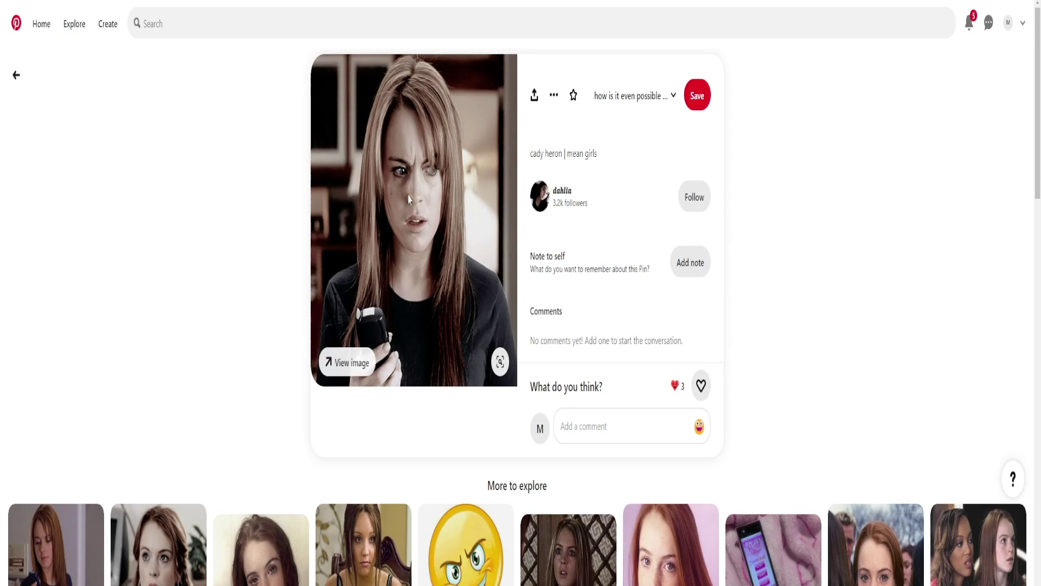
type("boobs")
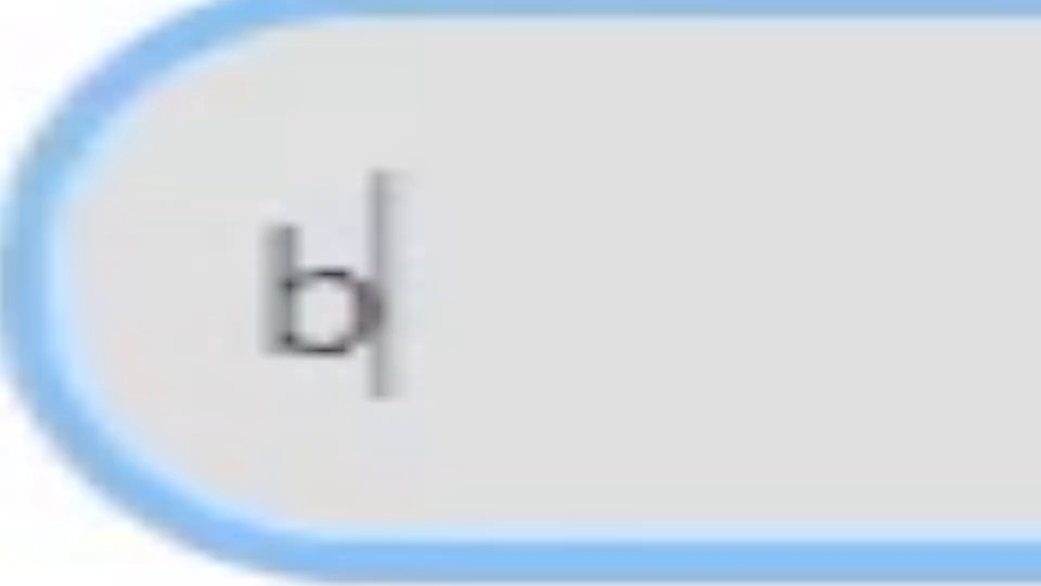
key("Return")
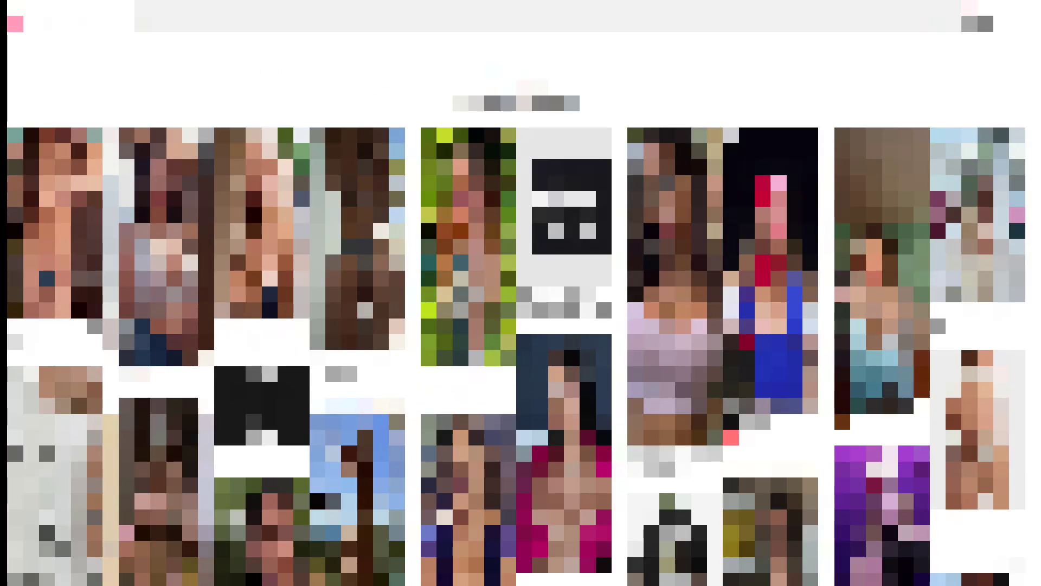
scroll(520, 325, "down", 10)
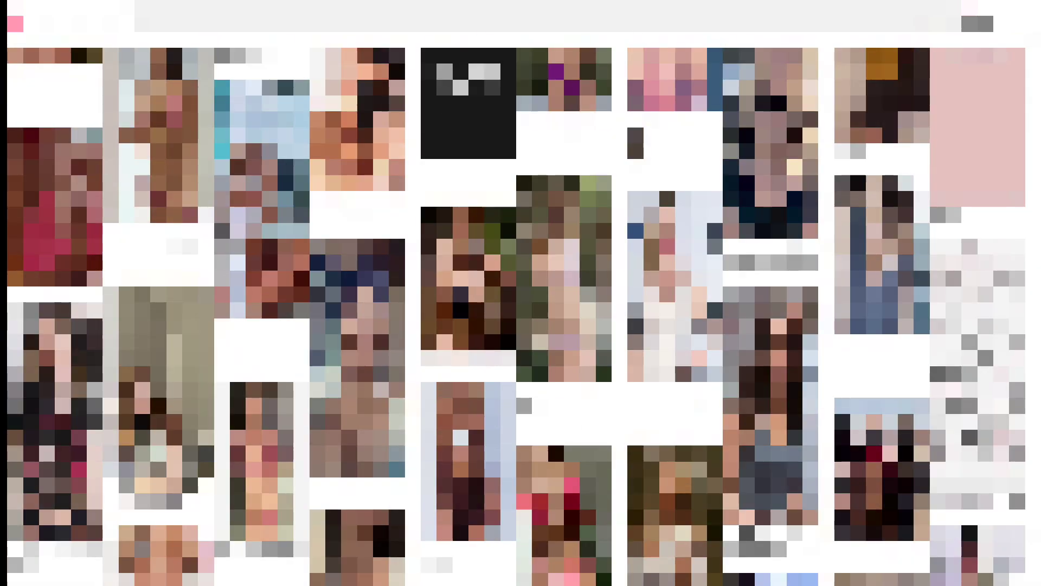
left_click(395, 229)
right_click(459, 274)
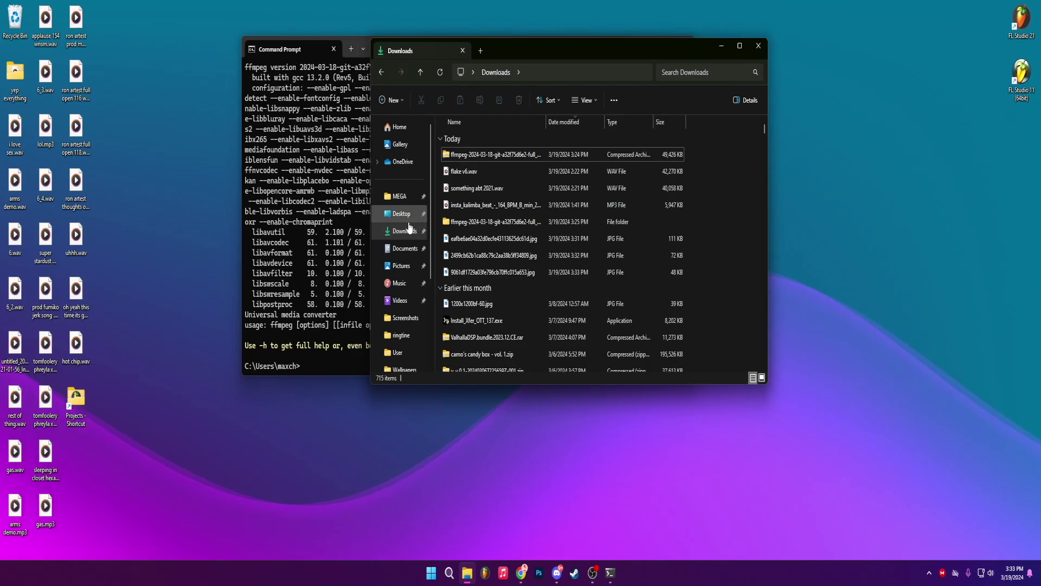
- Open the downloaded image 9061df1729a03fe796cb70ffc015a653.jpg from the Downloads folder
left_click(404, 217)
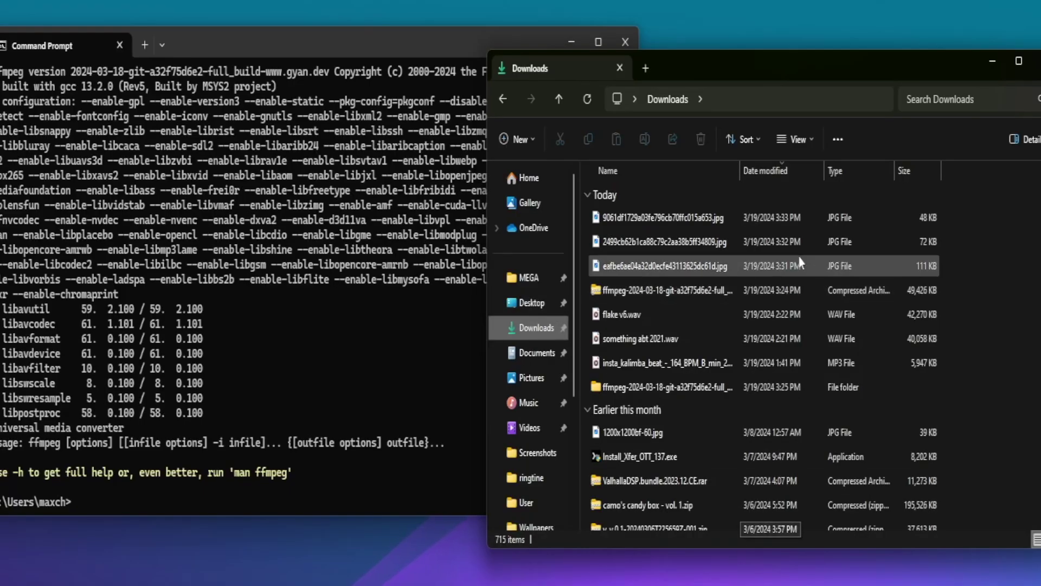
double_click(726, 219)
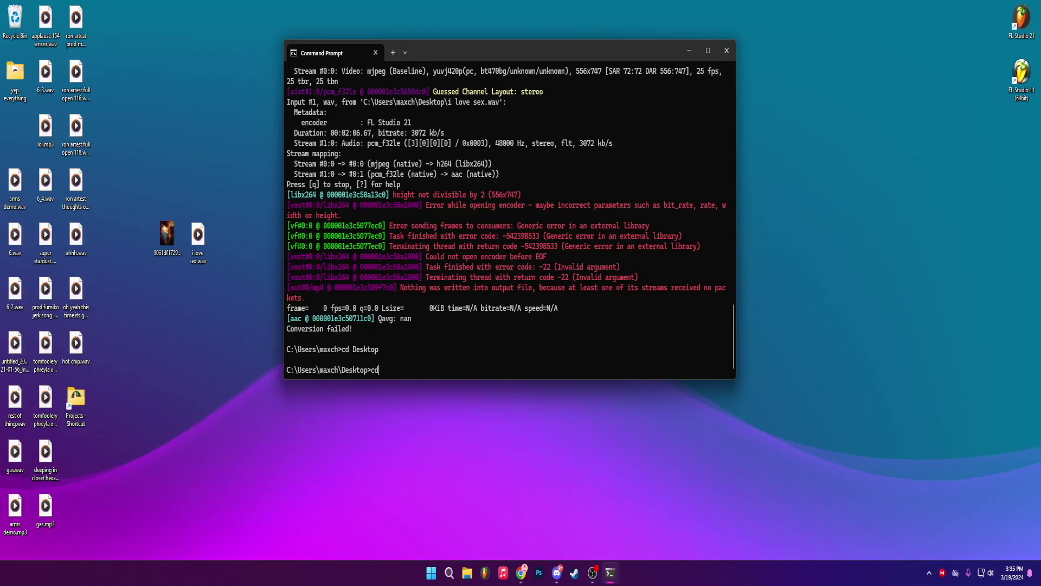
- Change the Command Prompt directory to Desktop and try to list its contents with ls
type("cd")
key("Return")
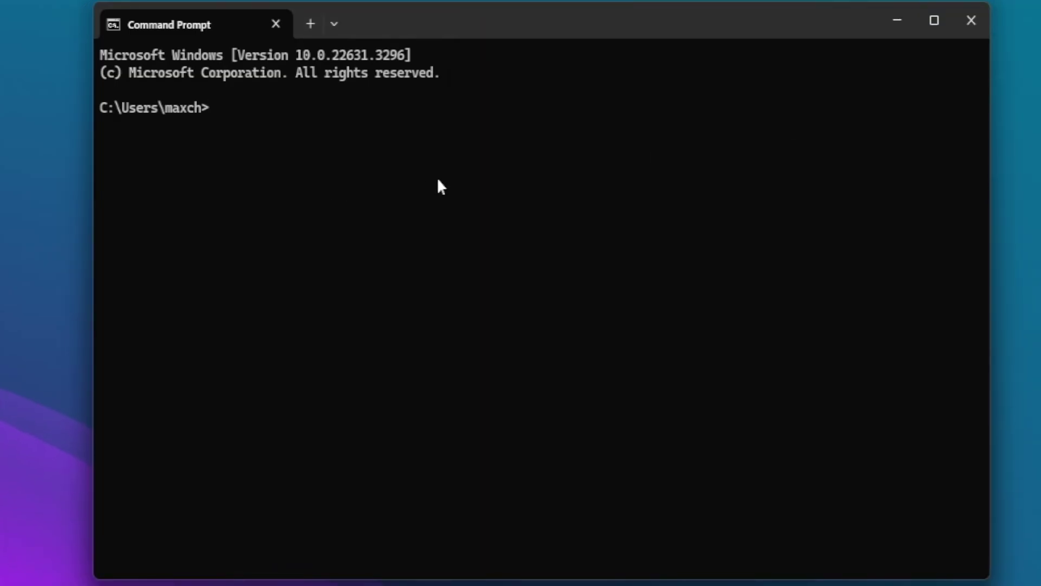
type("desk")
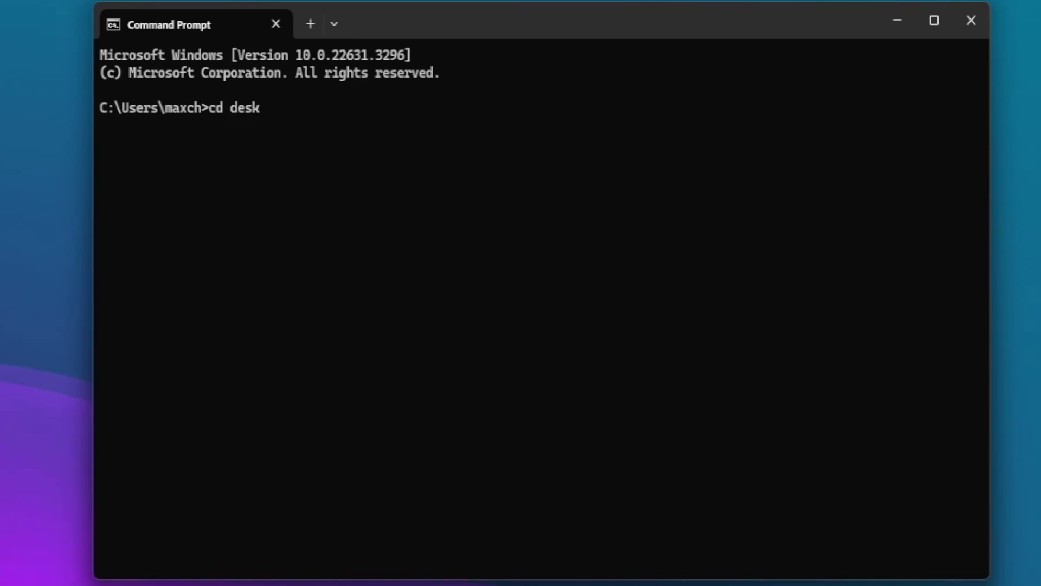
key("Return")
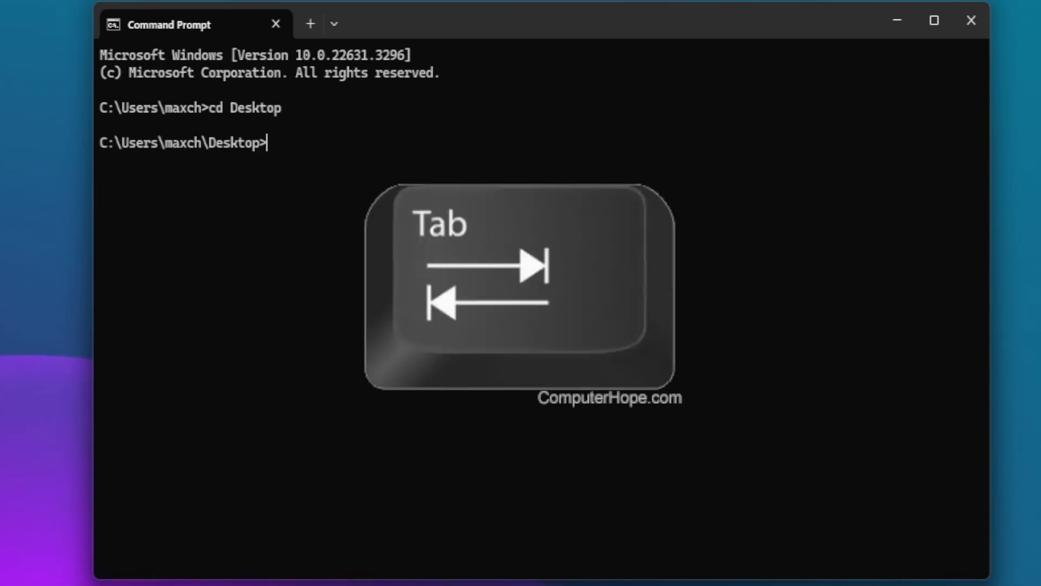
type("ls")
key("Return")
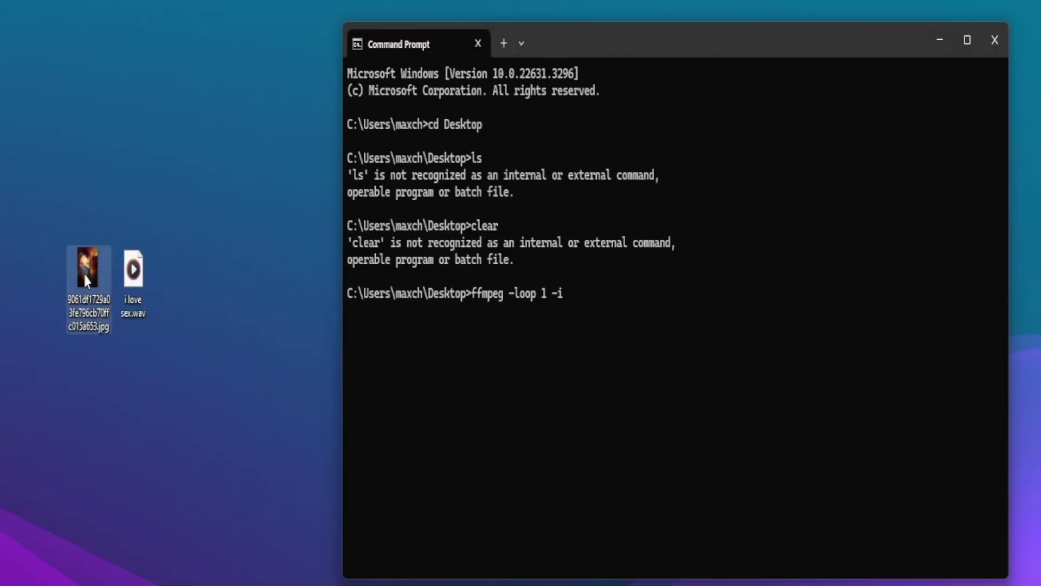
- Add the desktop image 9061df1729a03fe796cb70ffc015a653.jpg and, with -i, the audio file "i love sex.wav" as inputs of the ffmpeg -loop 1 command
left_click_drag(89, 271, 732, 320)
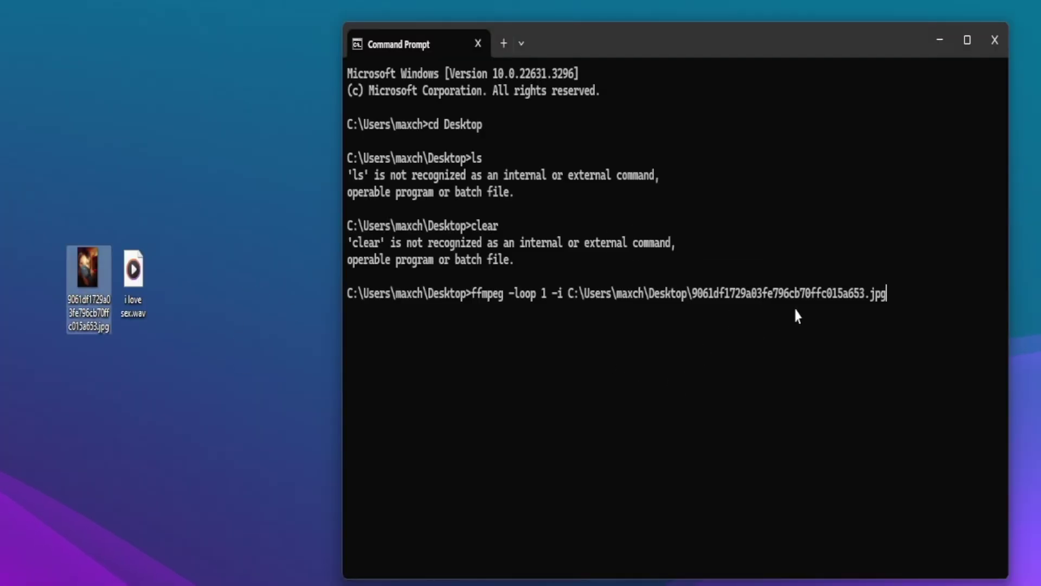
type("-")
type("i")
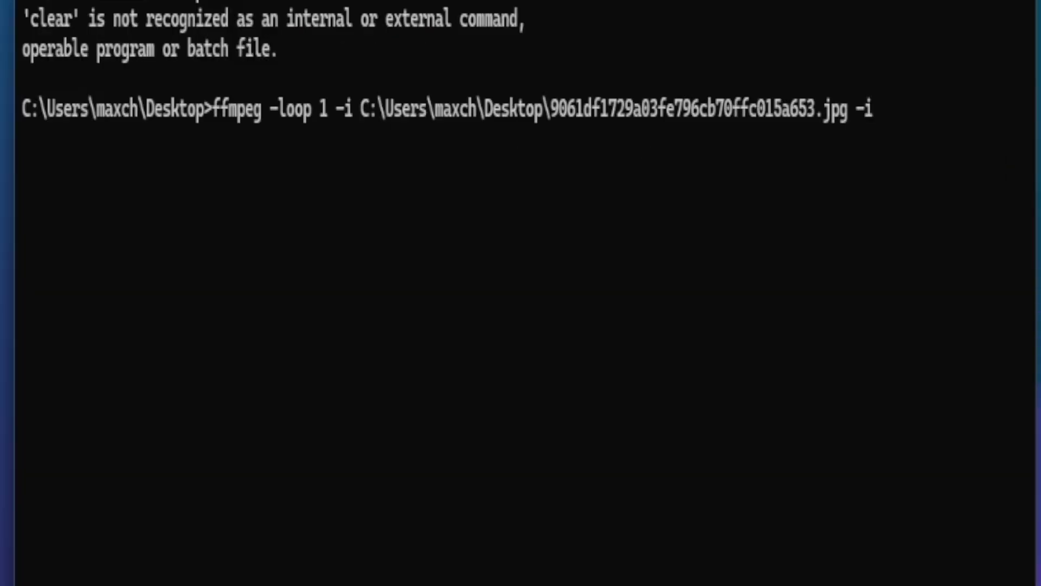
left_click_drag(133, 270, 919, 391)
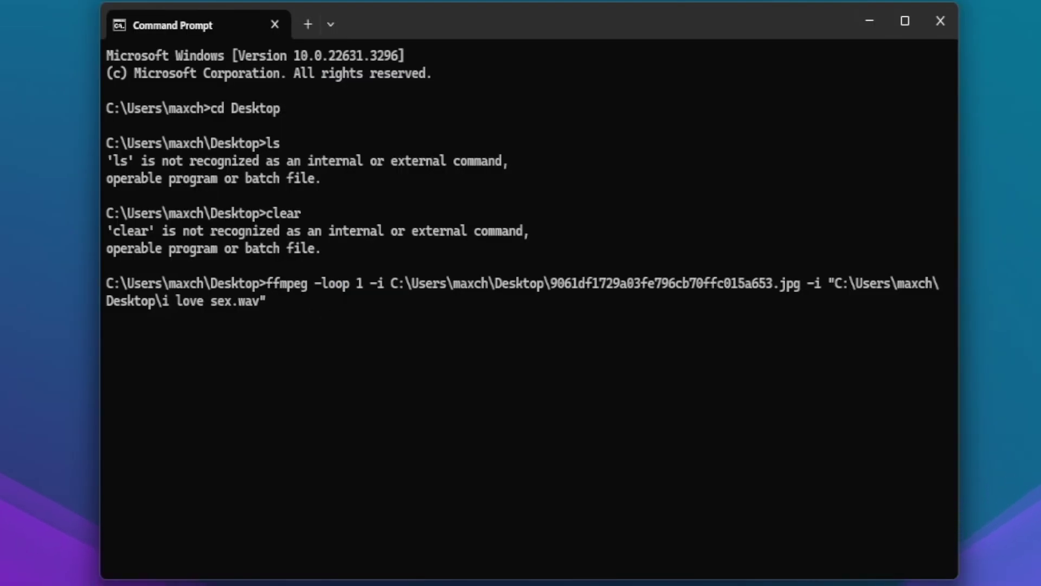
- Complete the ffmpeg command with -shortest and the output name balls.mp4, and run it, answering y to the prompt
type("-shorte")
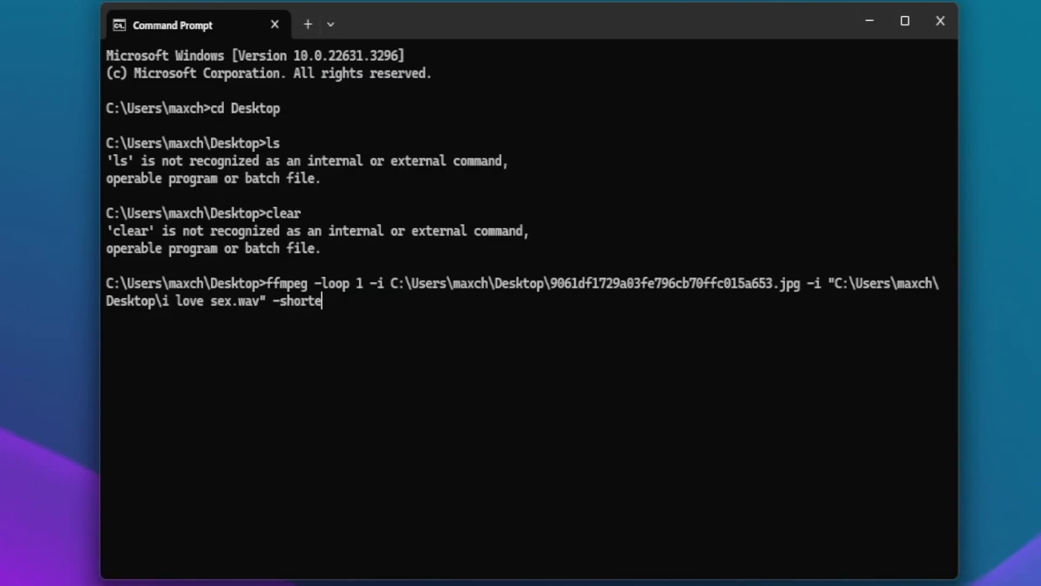
type("st balls")
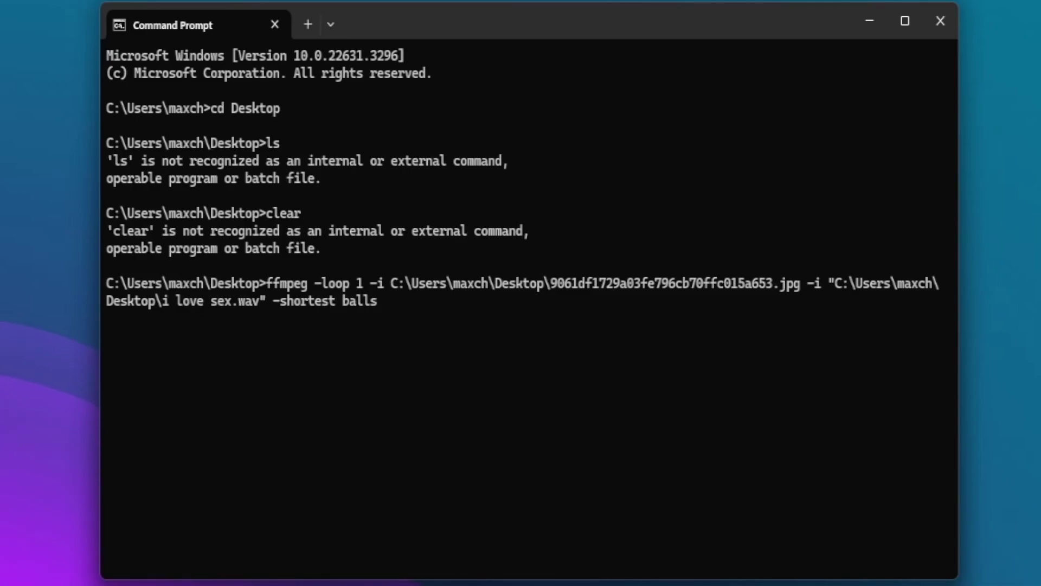
type(".mp3")
key("BackSpace")
type("4")
key("Return")
type("y")
key("Return")
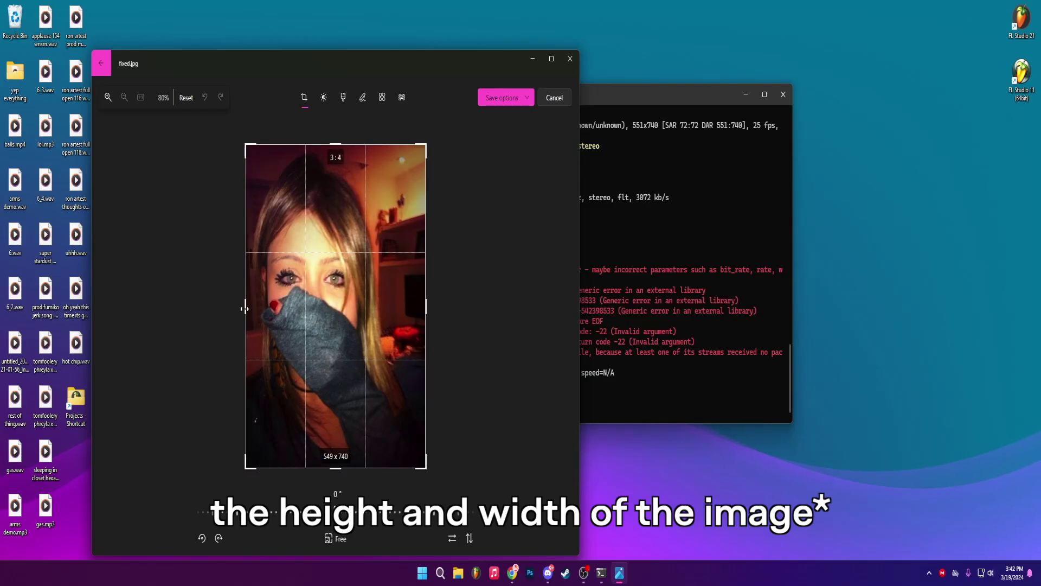
- Crop the width of fixed.jpg so the image is 550 x 740, and save it
left_click_drag(245, 309, 243, 307)
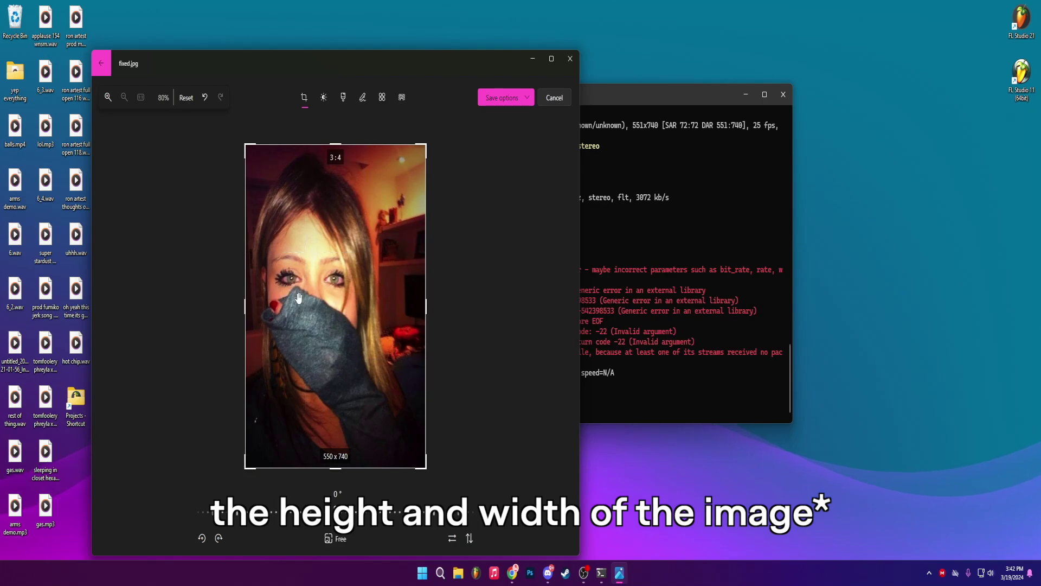
left_click(502, 102)
left_click(495, 137)
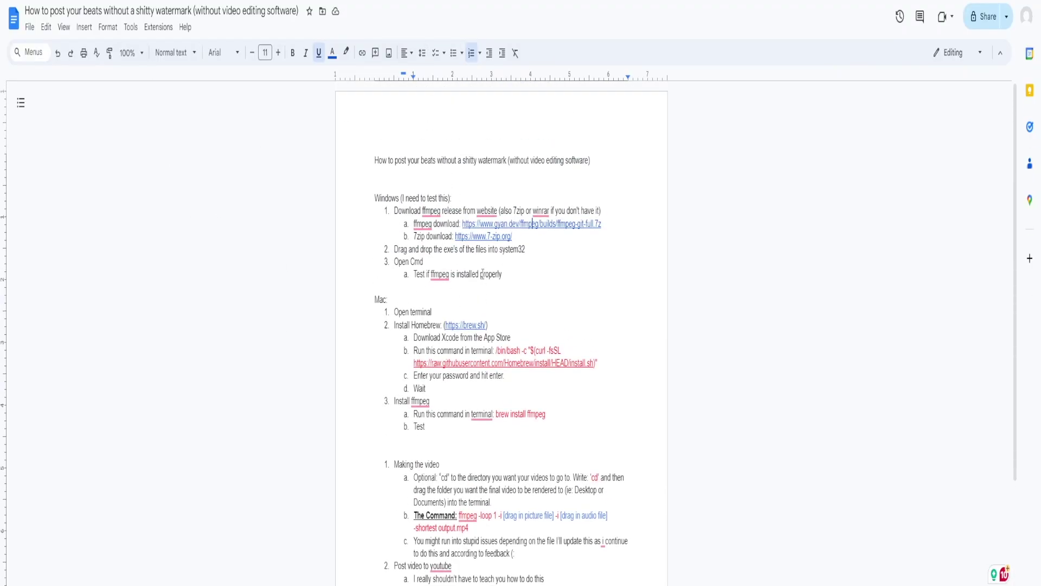
- Run the ffmpeg command in Command Prompt with fixed.jpg and "i love sex.wav", overwriting balls.mp4, and view the resulting video
scroll(440, 274, "down", 3)
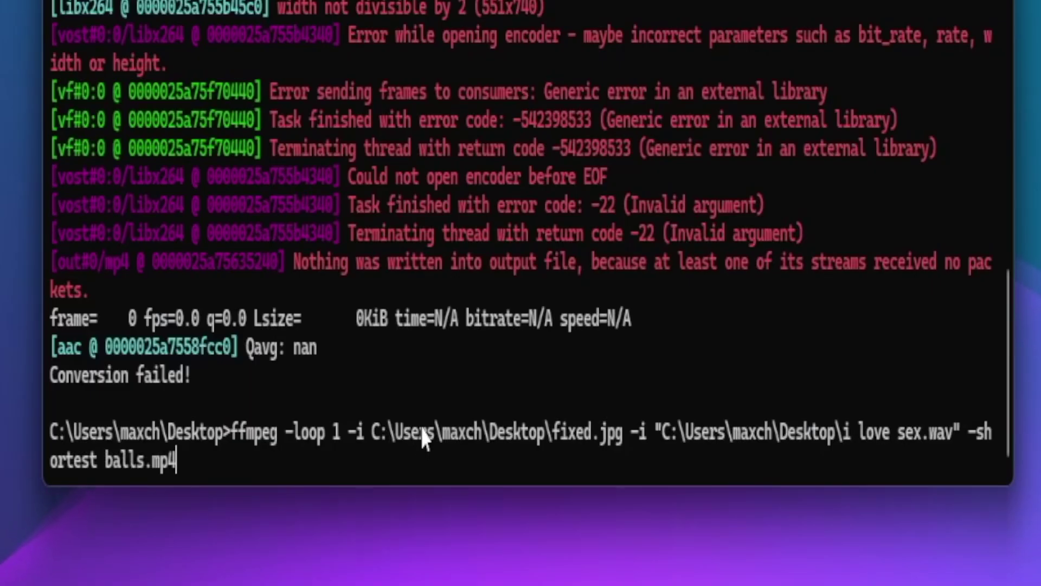
key("Return")
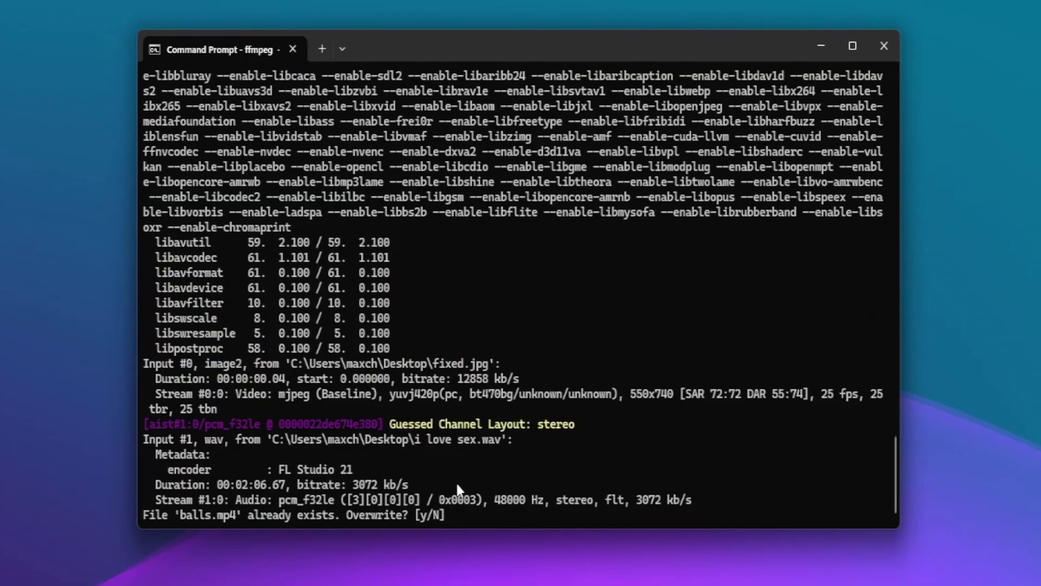
type("y")
key("Return")
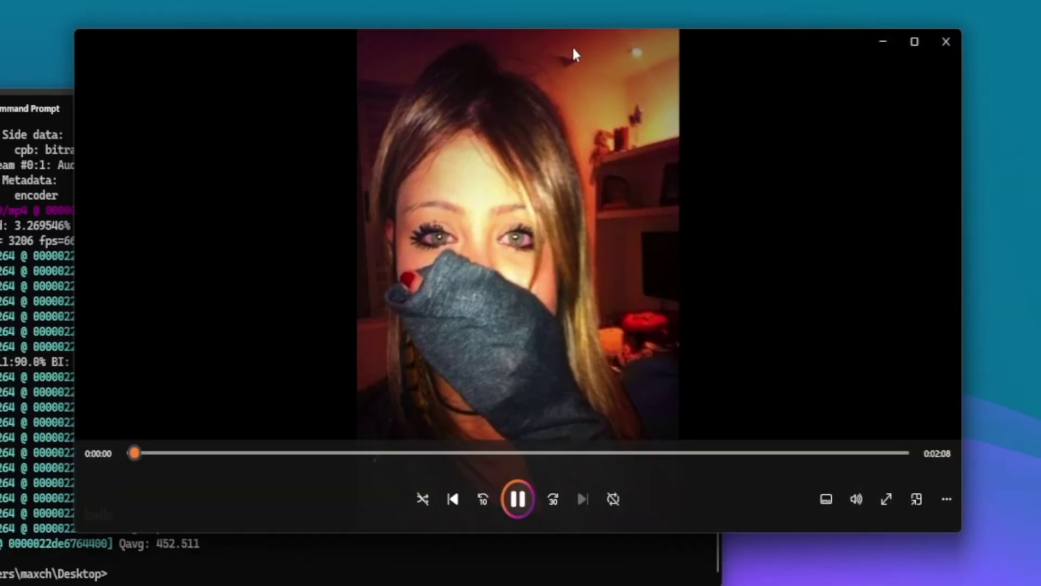
mouse_move(572, 47)
left_mouse_down()
mouse_move(598, 50)
mouse_move(586, 51)
left_mouse_up()
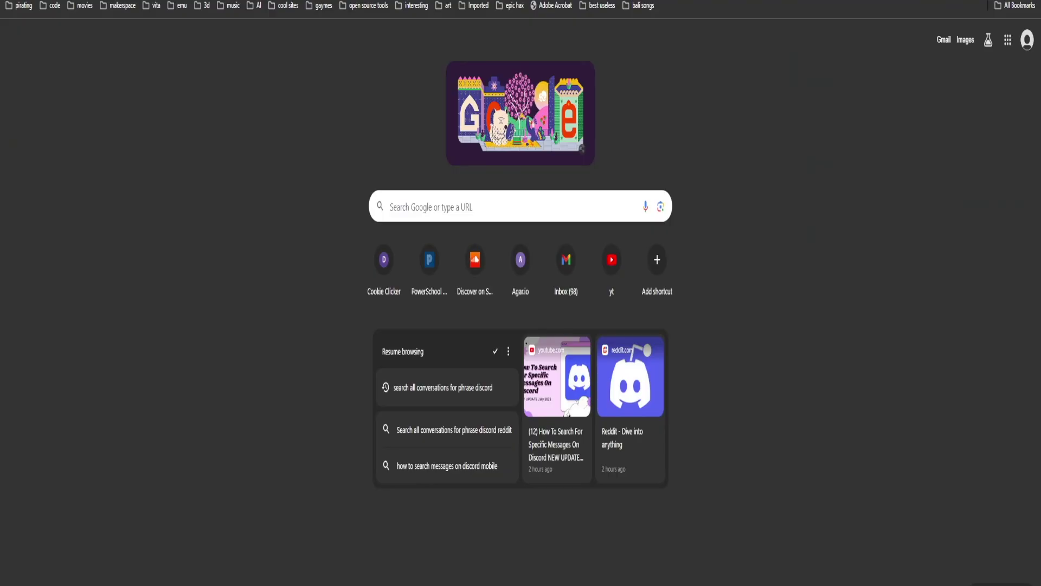
- On youtube.com, title the balls.mp4 upload "(free) ninja x fortnite x nettspend x playboi carti type beat please click this" and advance to Checks
type("youtube.com")
key("Return")
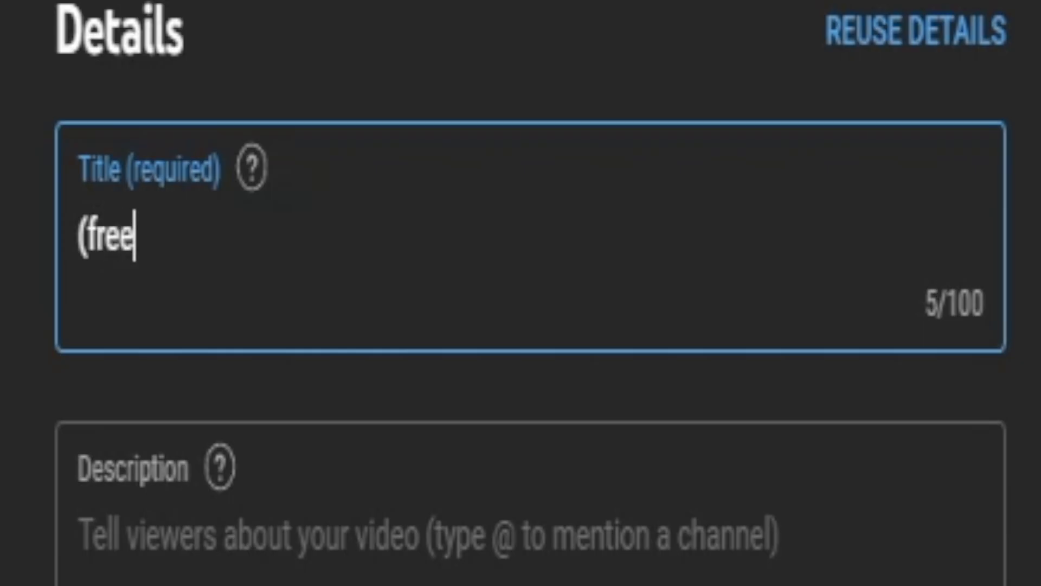
type(") ninja x fort")
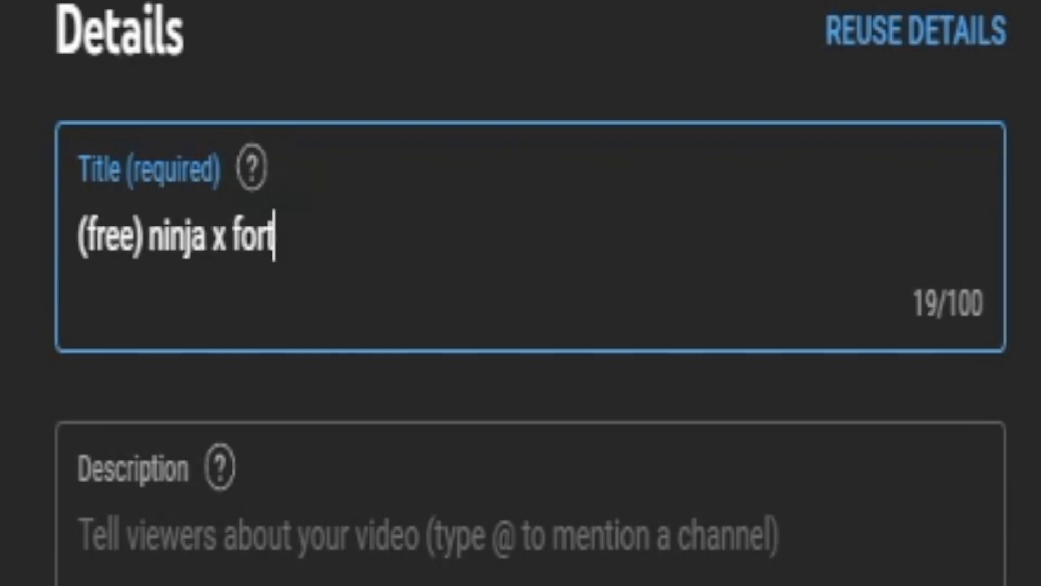
type("nite x nett")
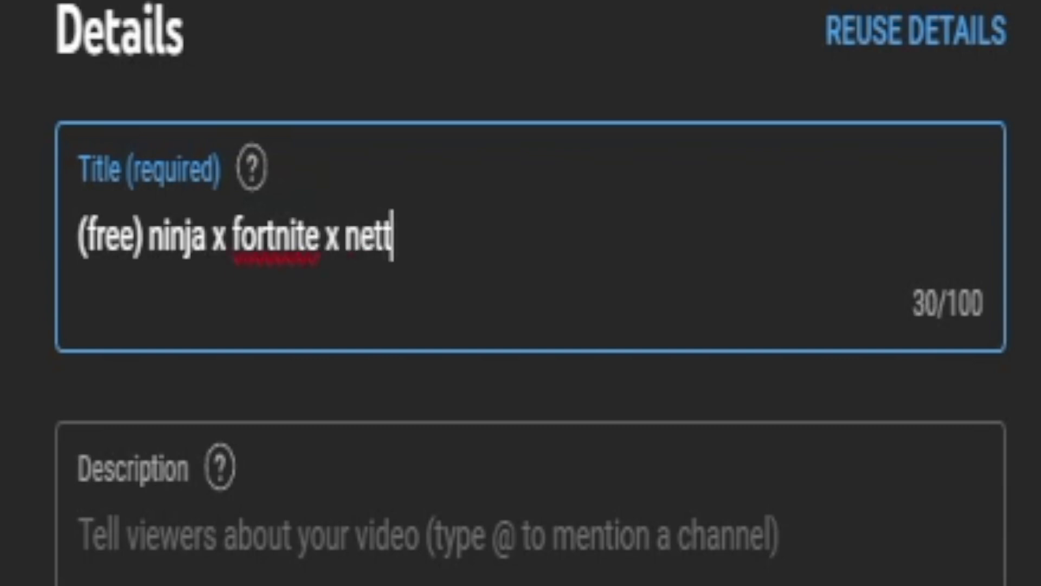
type("spend x playb")
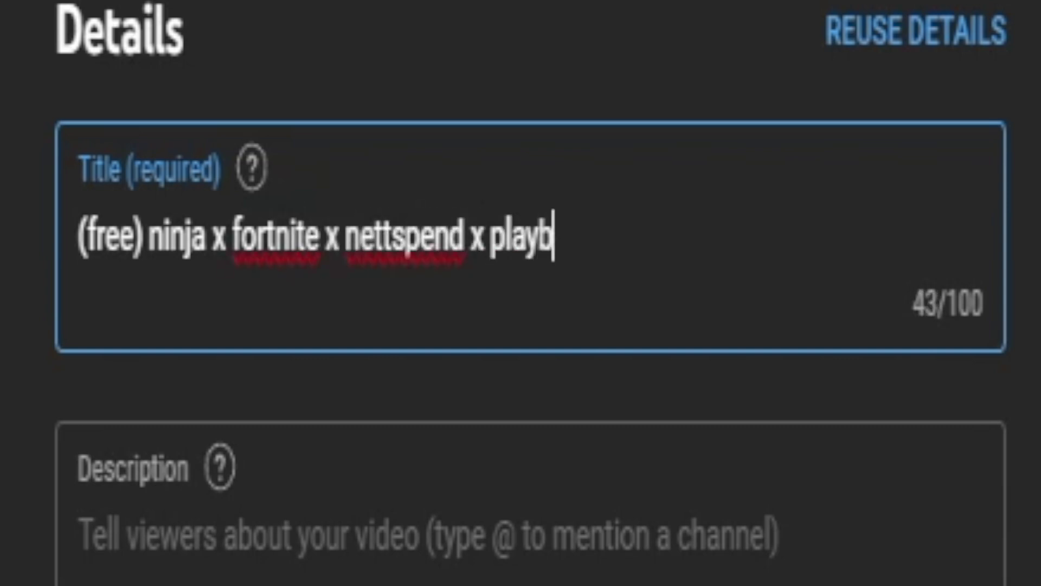
type("oi carti type bea")
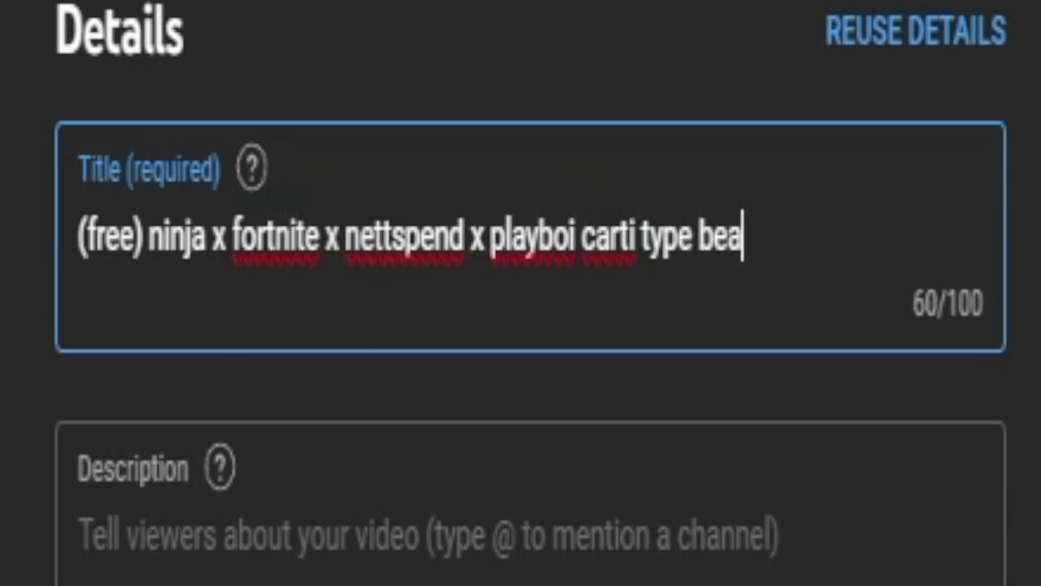
type("t ")
type("please click th")
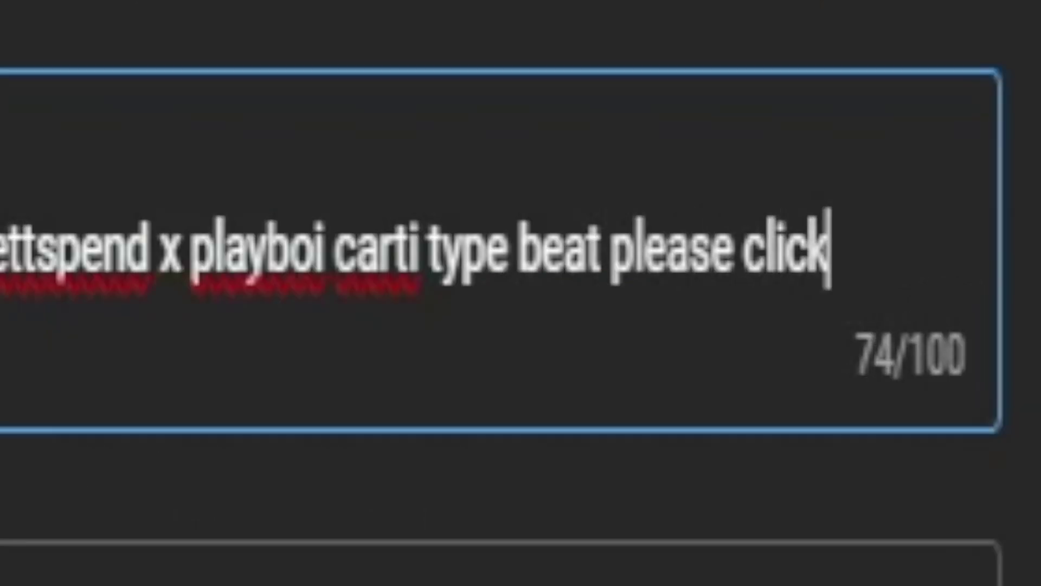
type("is")
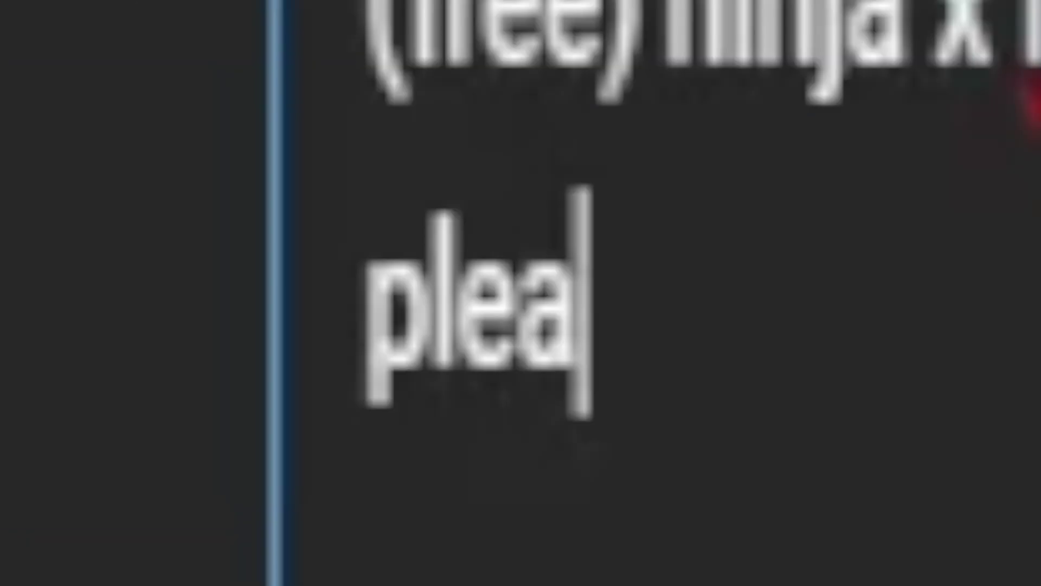
type("sre")
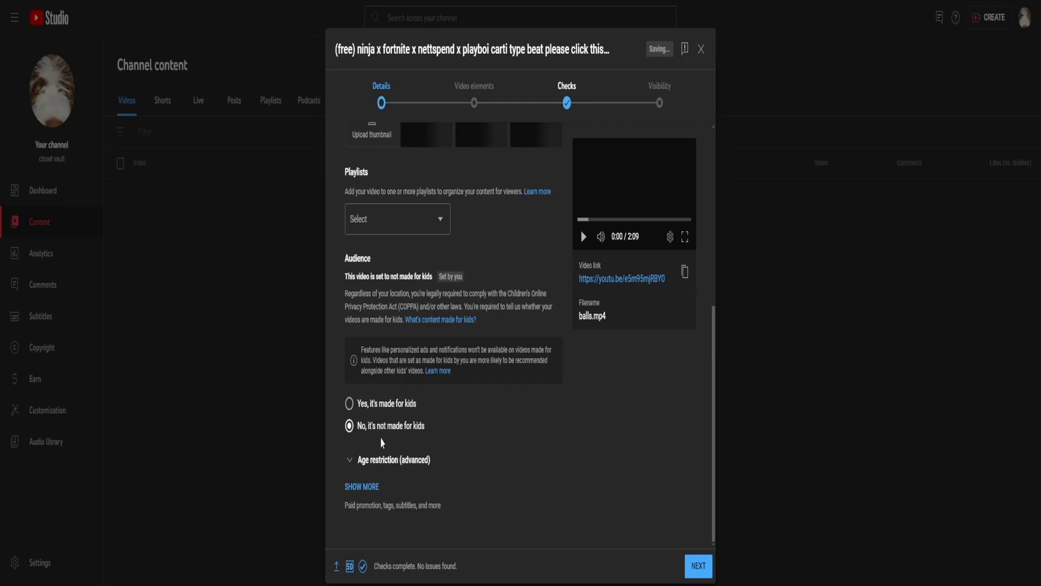
left_click(477, 89)
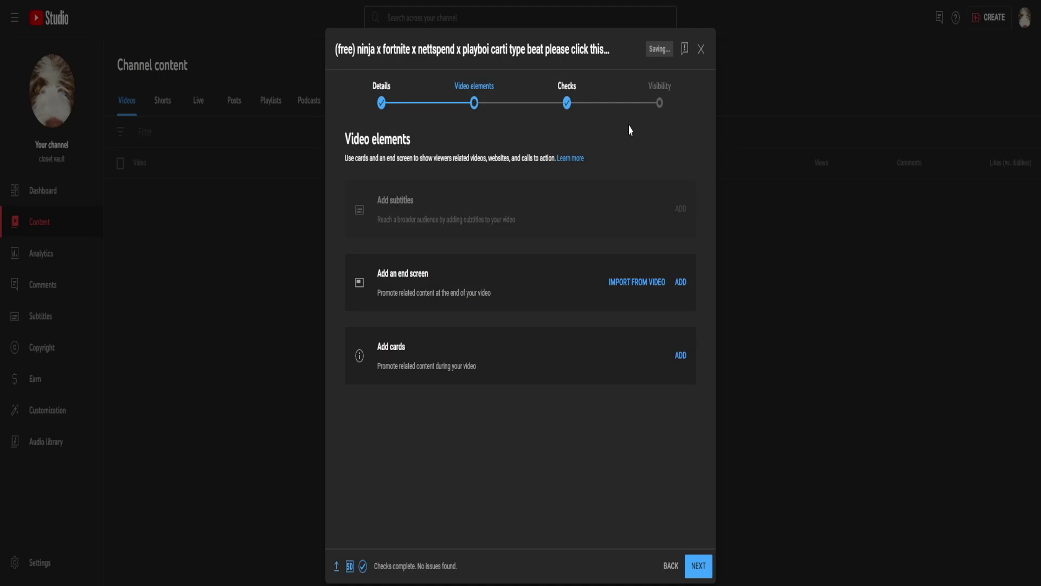
left_click(572, 88)
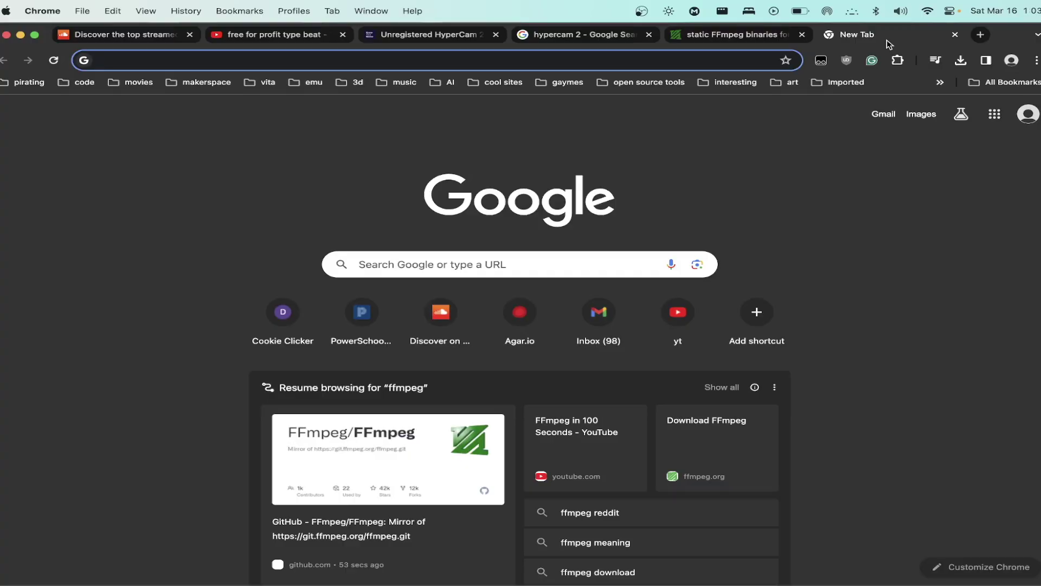
- Find the Homebrew website in Chrome on the Mac and run its copied install command in iTerm2
type("homebrew")
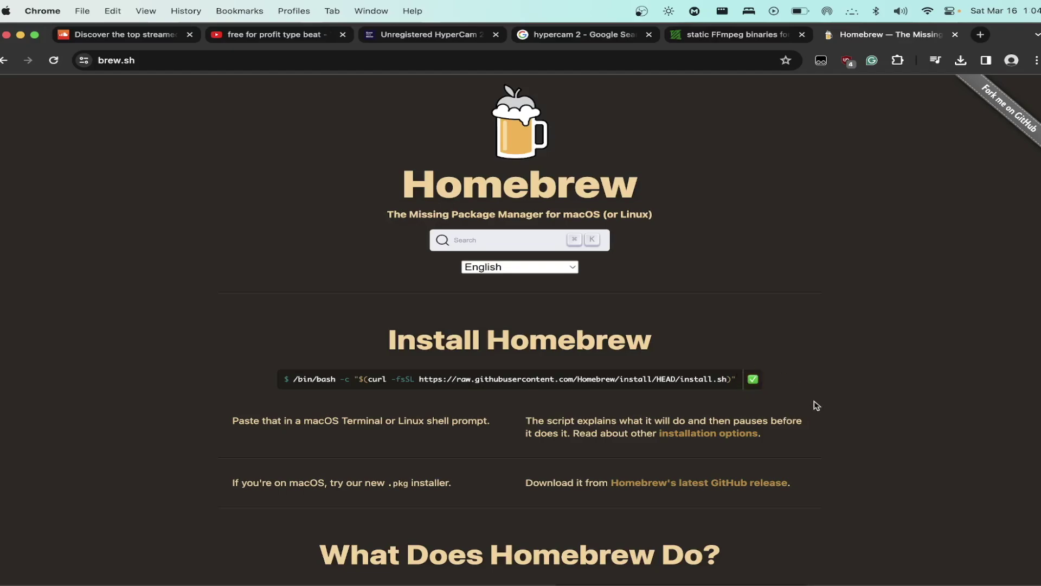
key("alt+space")
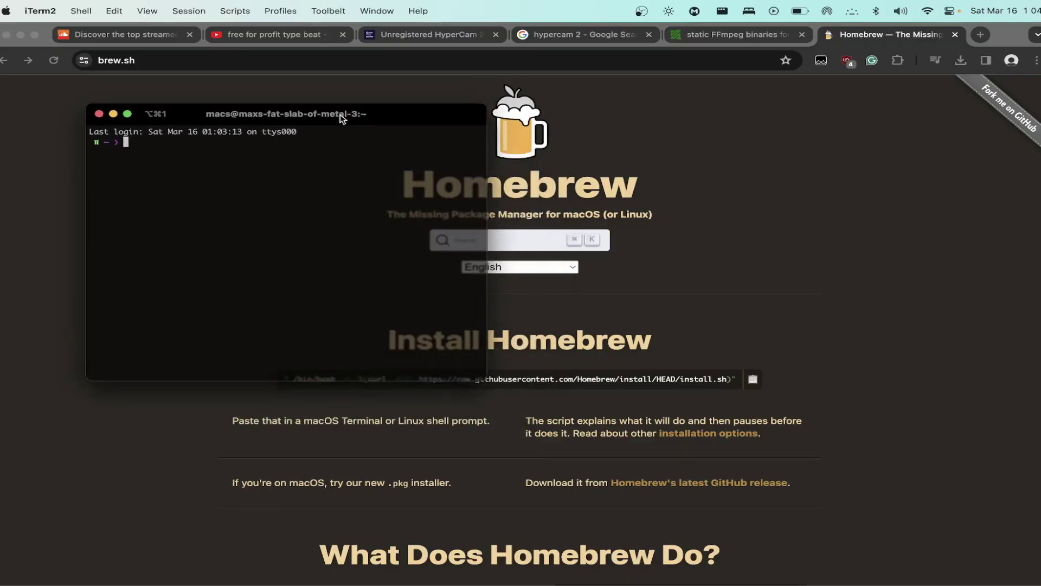
key("super+v")
key("super+space")
key("Escape")
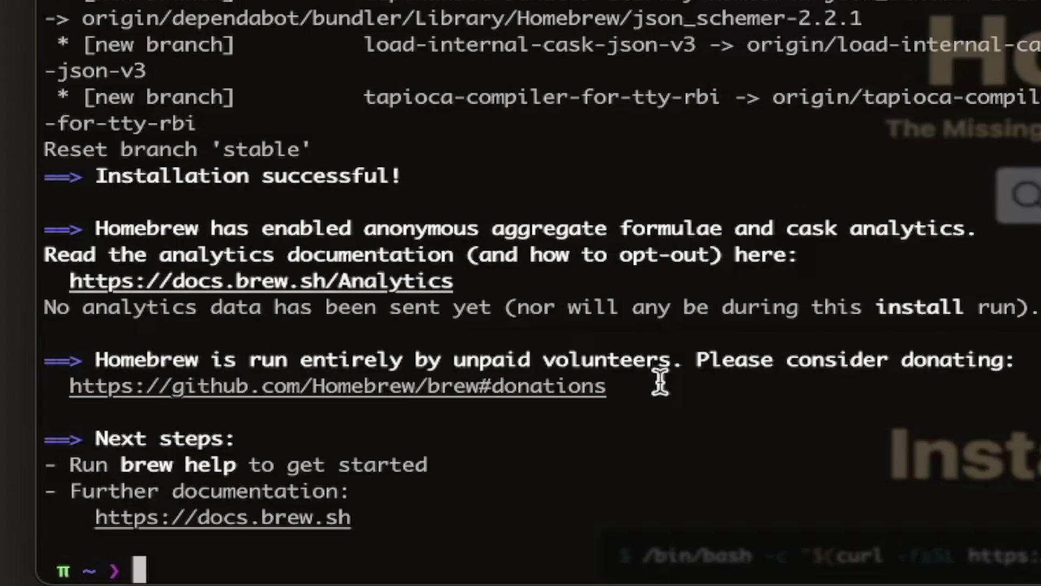
- Install ffmpeg through Homebrew with the command brew install ffmpeg
type("brew install ff")
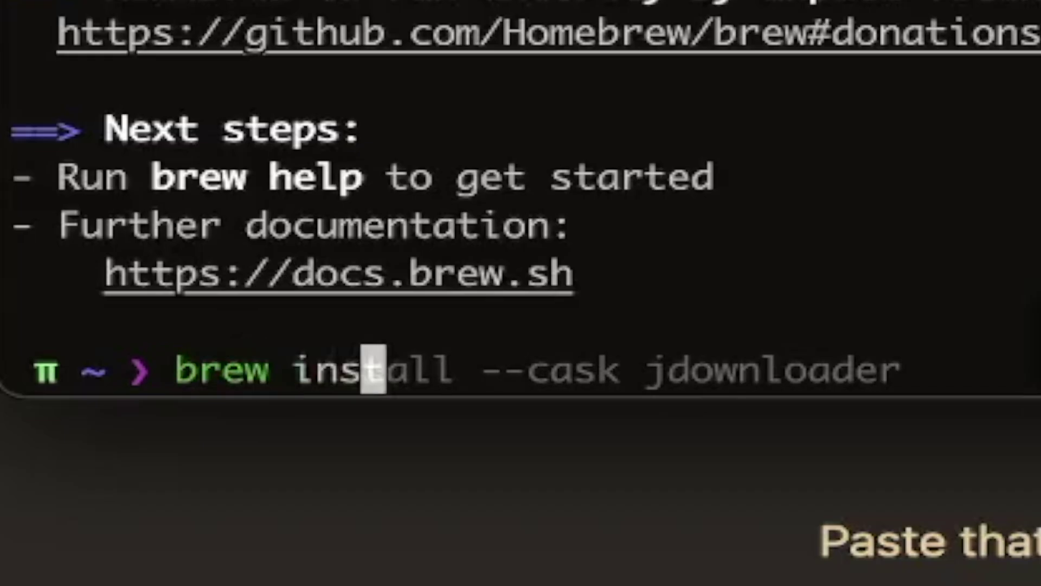
type("m")
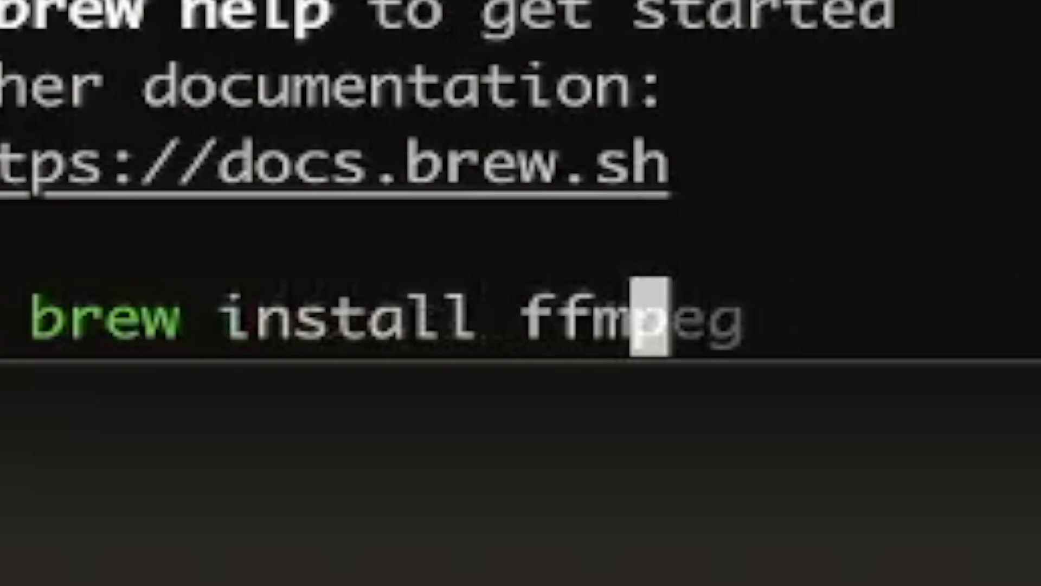
type("peg")
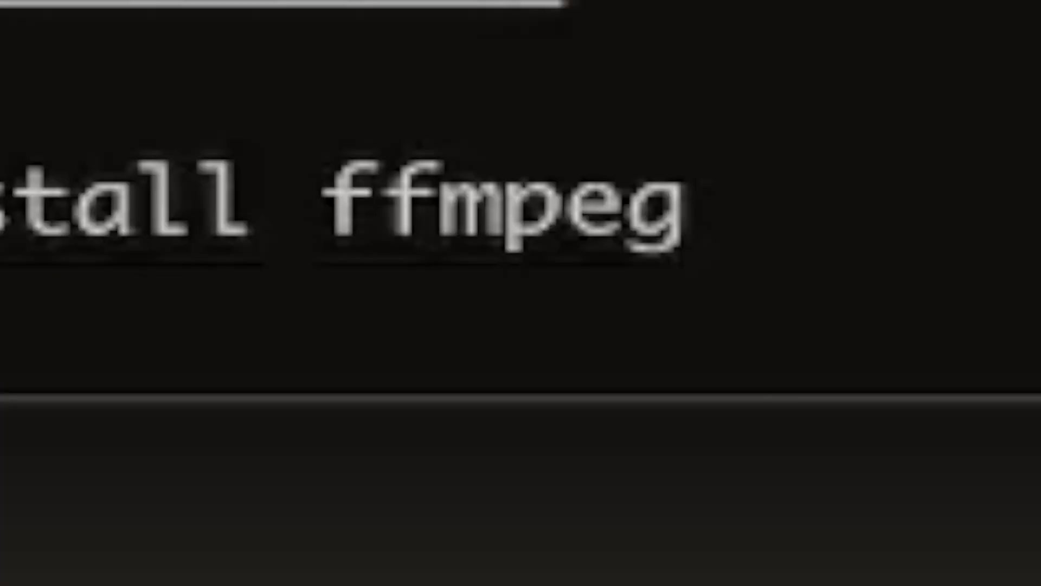
key("Return")
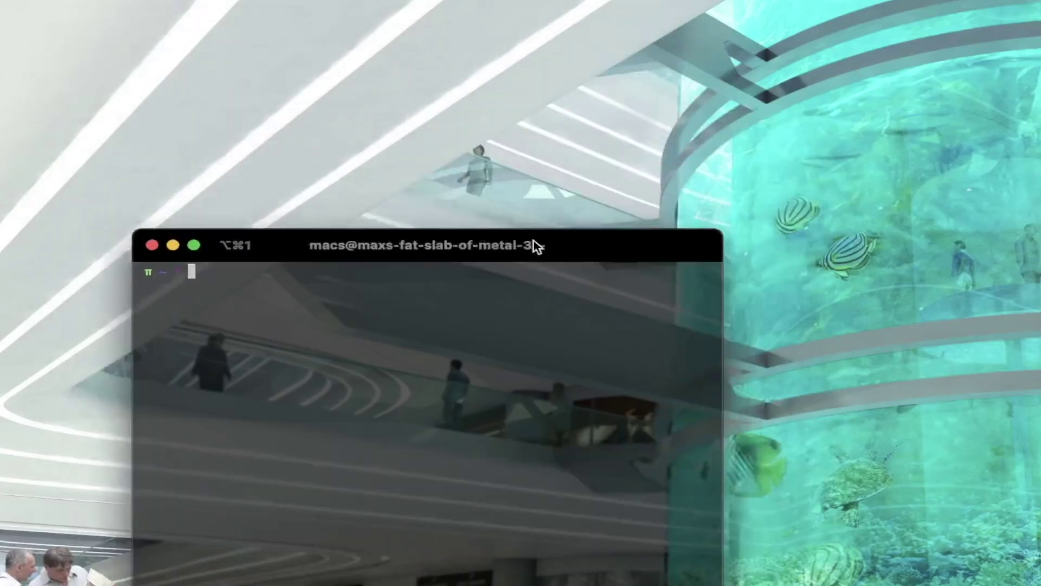
- Reposition the iTerm2 window and change the terminal's directory to Desktop
left_click_drag(535, 239, 605, 109)
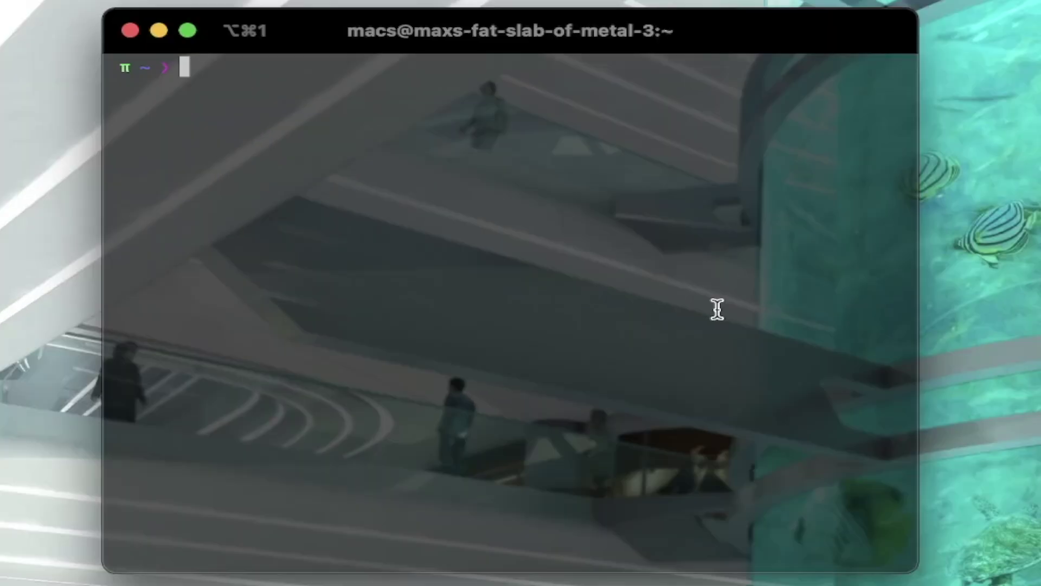
type("cd Desk")
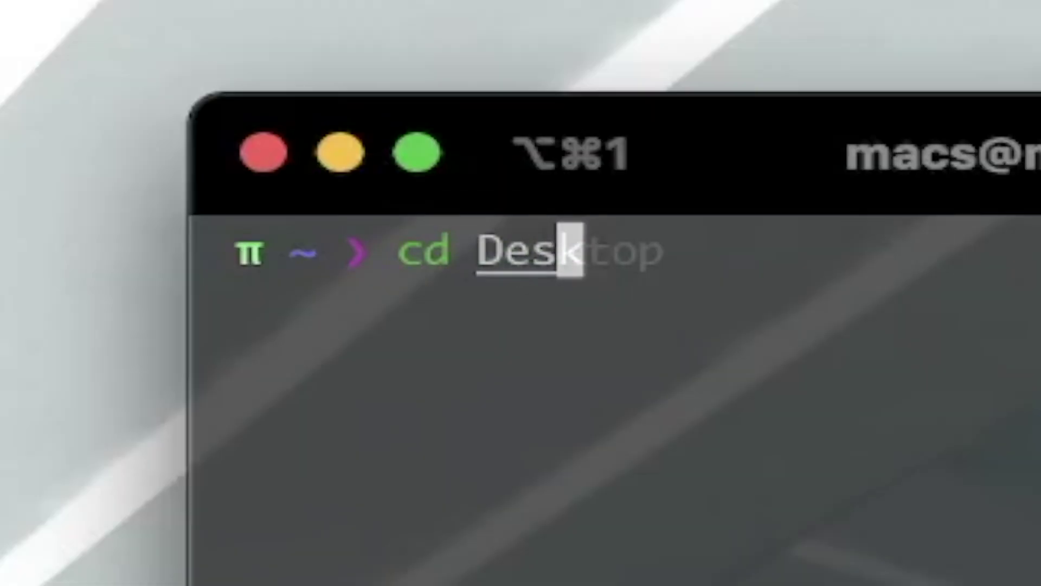
key("Right")
key("Return")
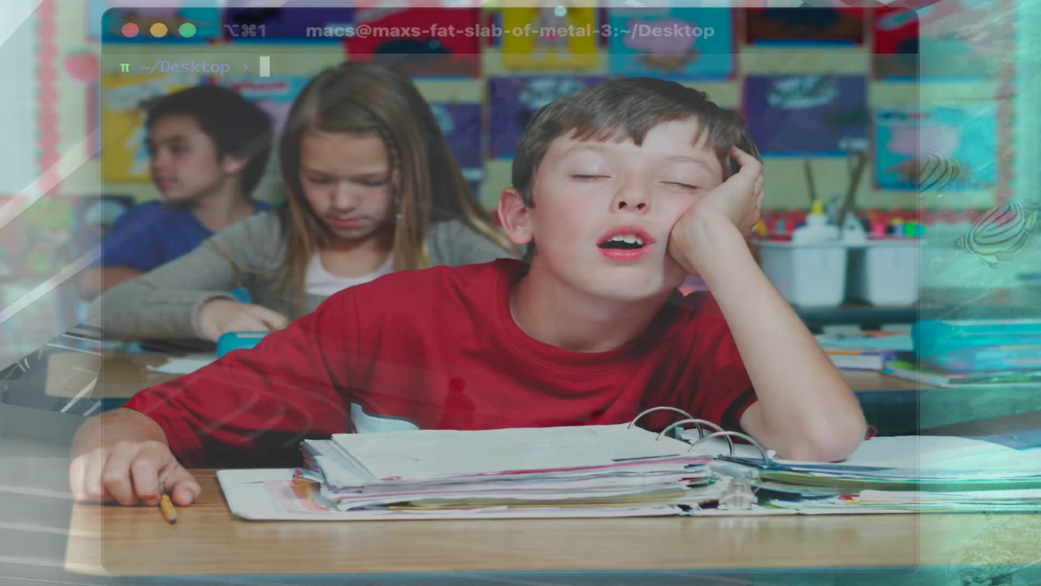
- Begin the command ffmpeg -loop 1 -i and open the Downloads stack to get the picture file
type("ffmpeg -loop 1 -i")
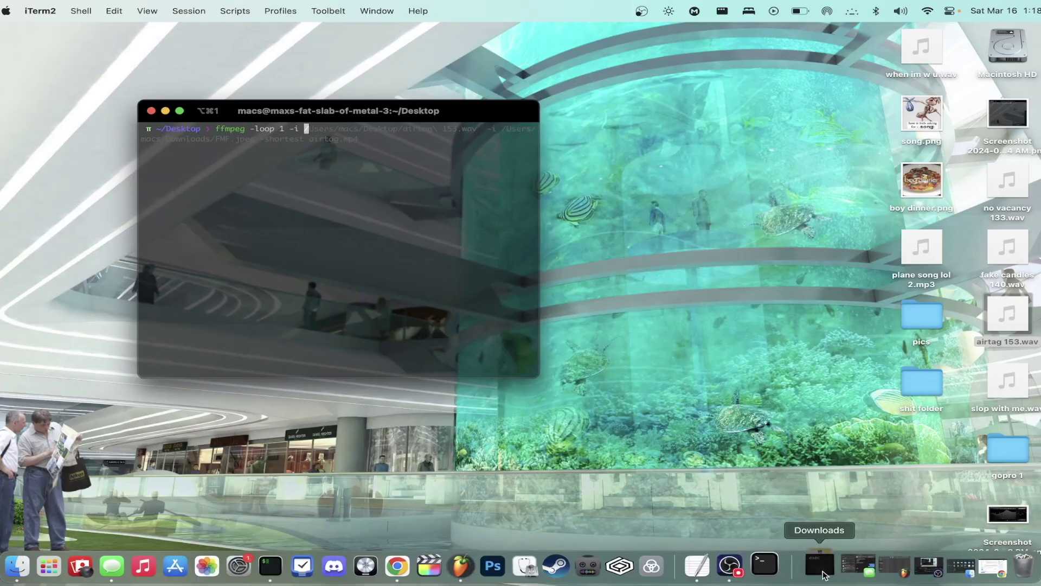
left_click(814, 563)
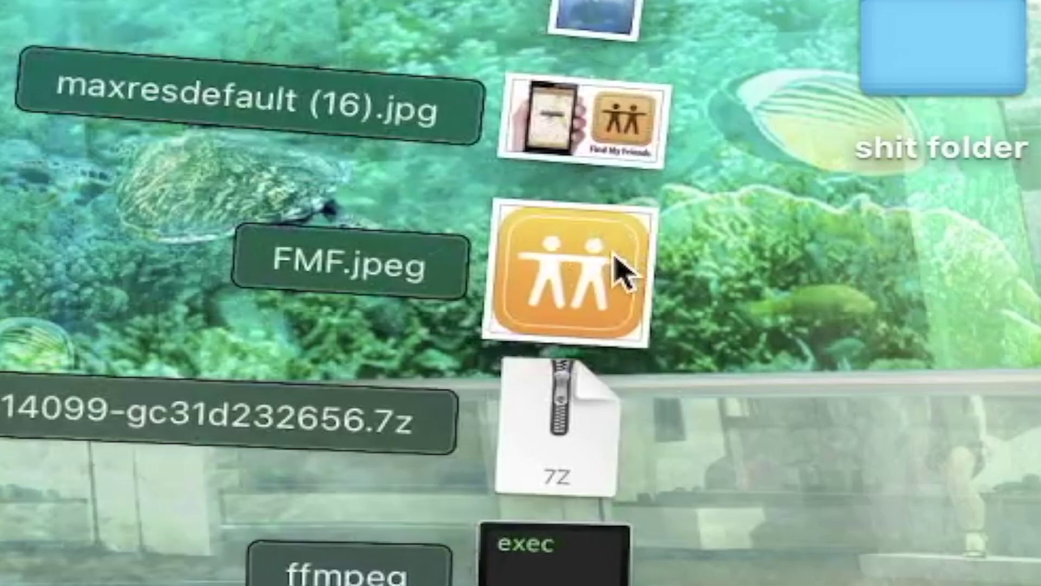